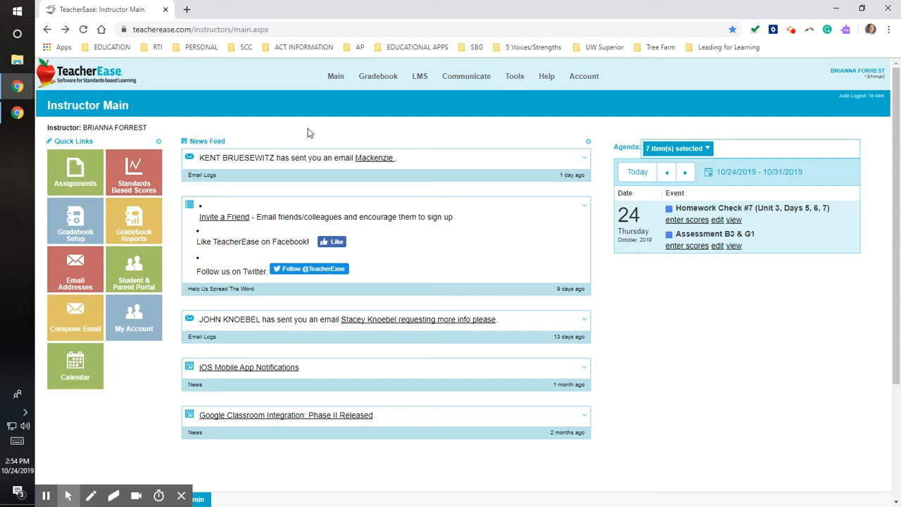
# Step: Open the gradebook's Progress Report and set the classes to include to All of my classes
pyautogui.moveTo(388, 82)
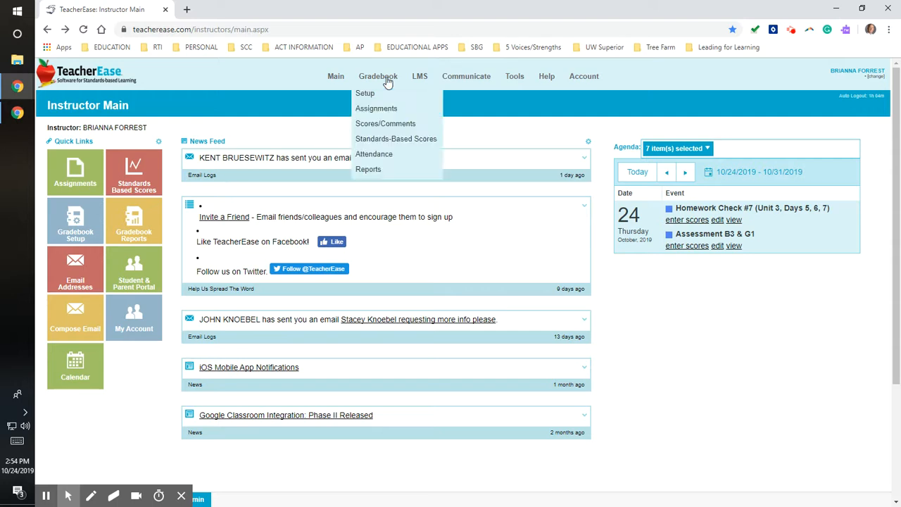
pyautogui.click(374, 174)
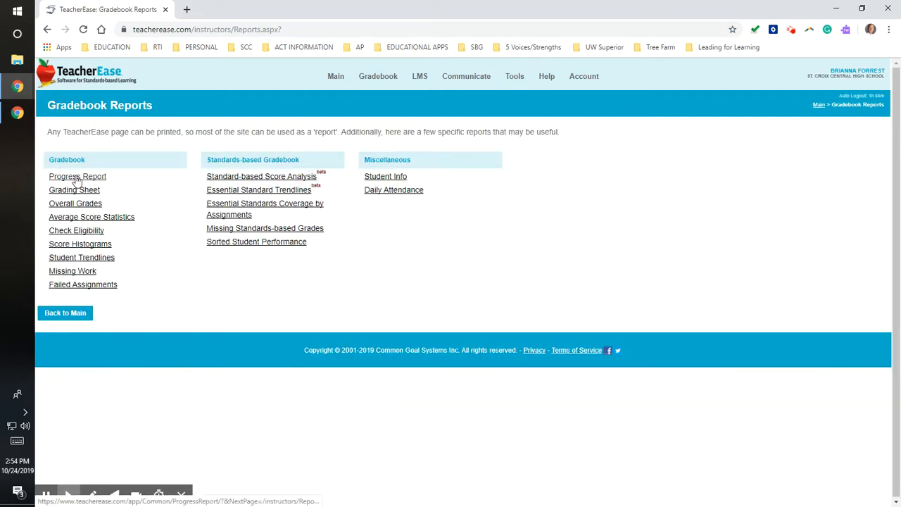
pyautogui.click(76, 178)
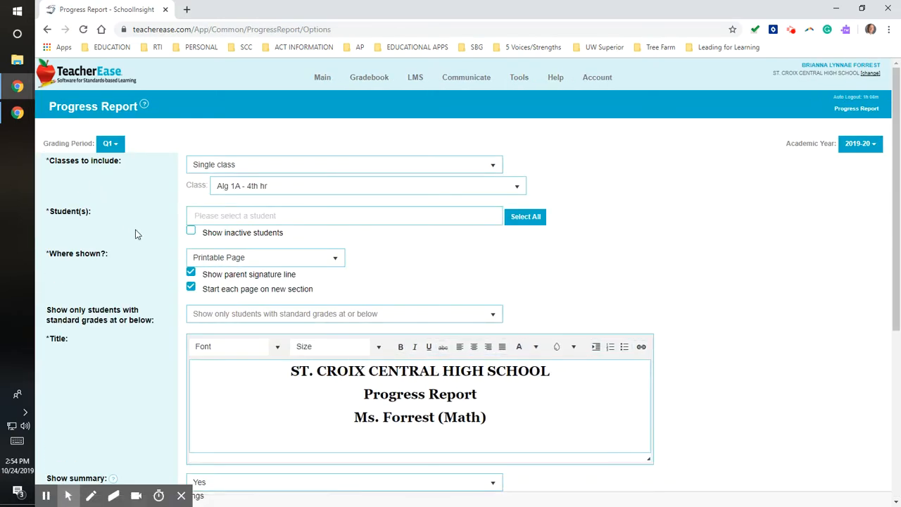
pyautogui.click(493, 165)
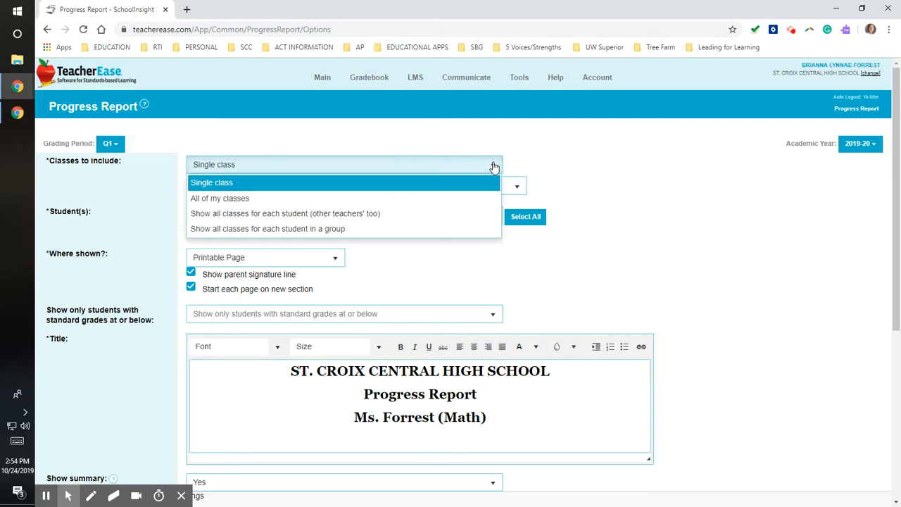
pyautogui.click(255, 199)
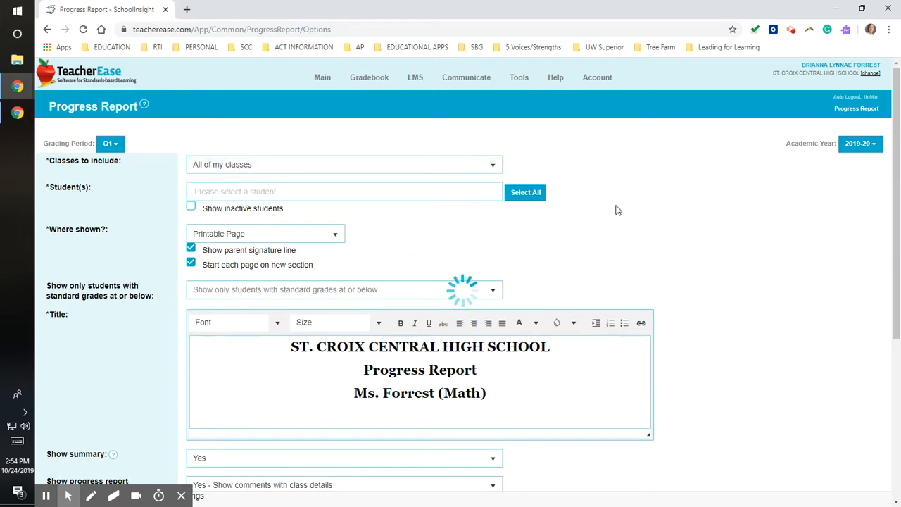
# Step: Select only the second ALG1A/04 student in the student list for the report
pyautogui.click(338, 192)
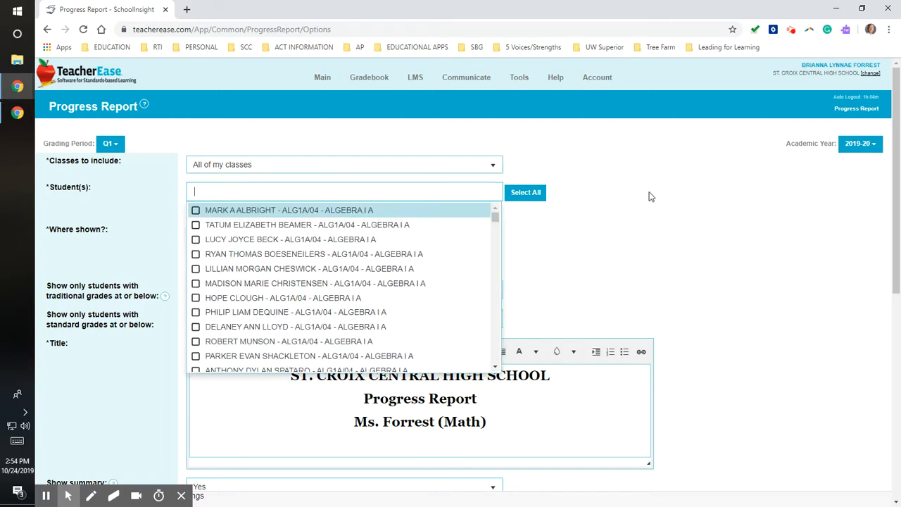
pyautogui.click(195, 228)
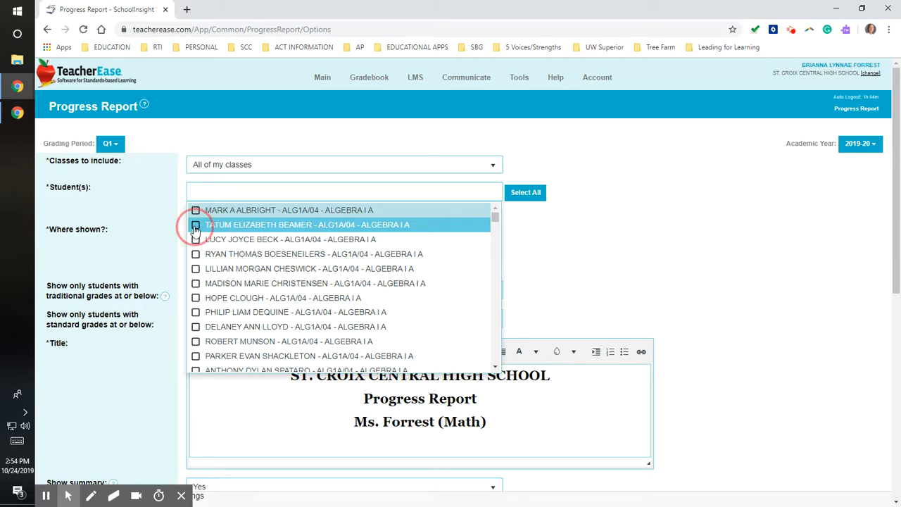
pyautogui.click(636, 245)
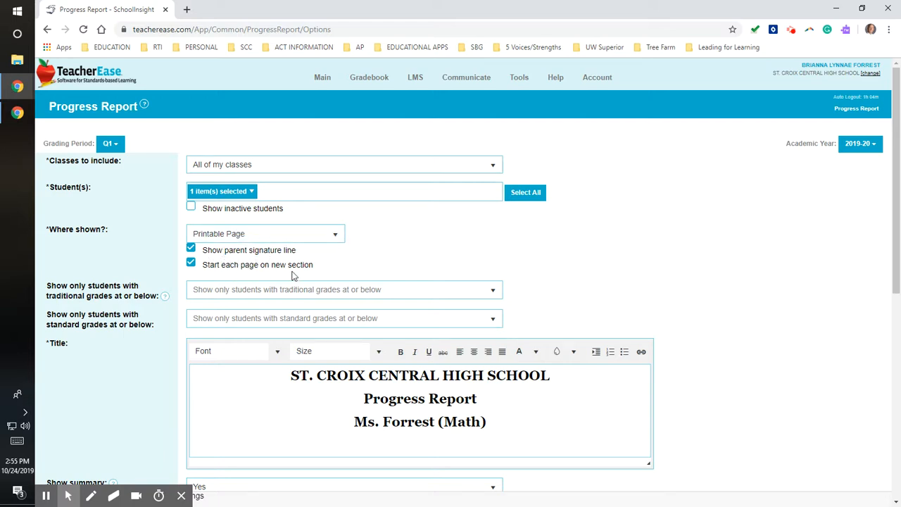
# Step: Examine the choices for filtering students by traditional and standard grades, and the fonts available for the report title
pyautogui.scroll(-1, 97, 392)
pyautogui.scroll(-1, 98, 392)
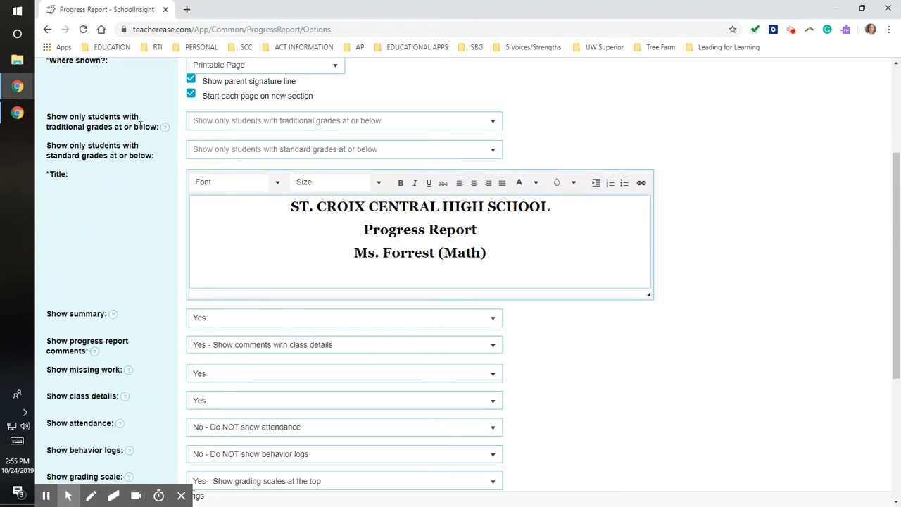
pyautogui.click(495, 124)
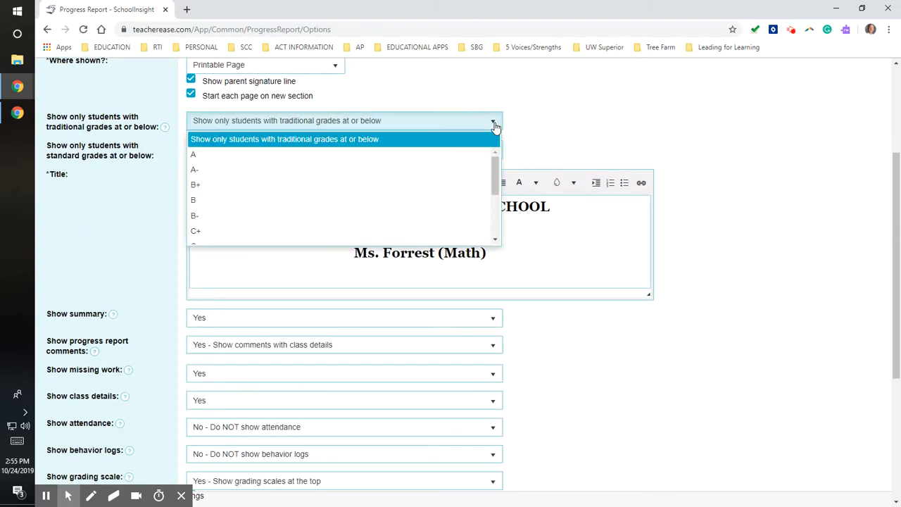
pyautogui.scroll(-1, 566, 125)
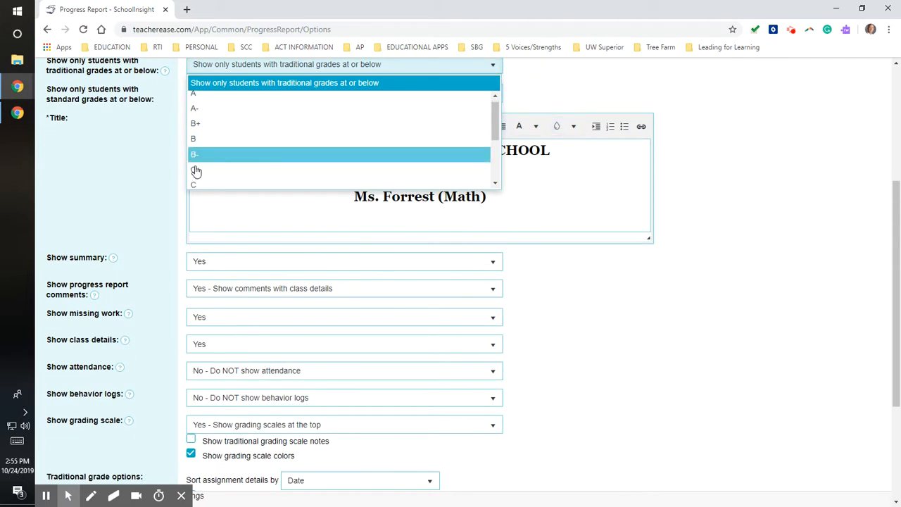
pyautogui.scroll(-3, 199, 164)
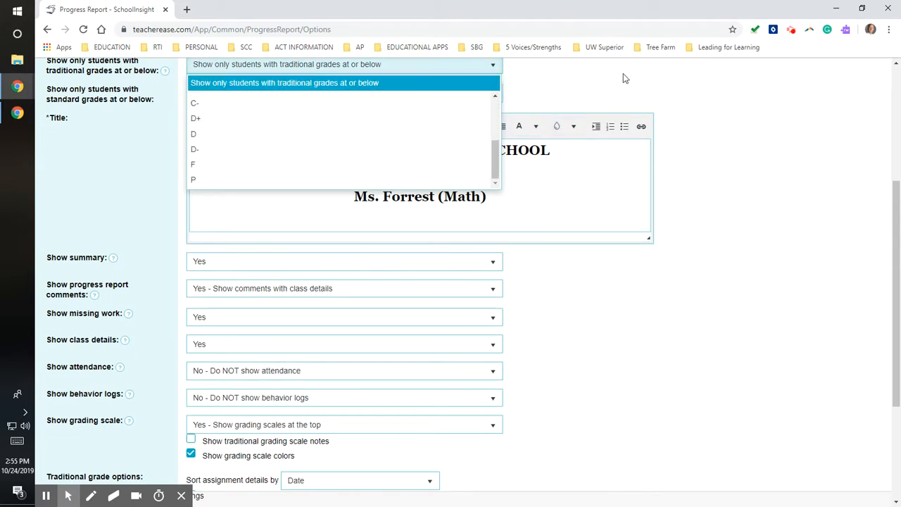
pyautogui.click(520, 113)
pyautogui.click(485, 94)
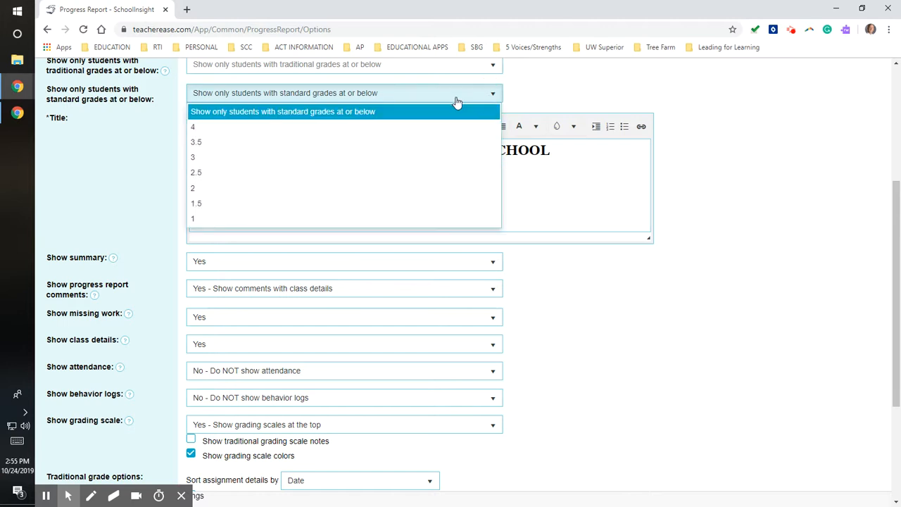
pyautogui.click(704, 166)
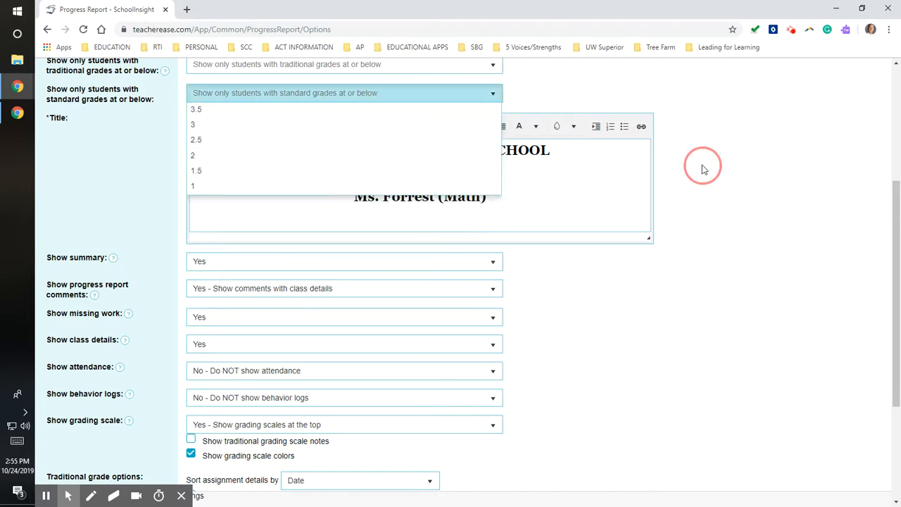
pyautogui.scroll(1, 131, 216)
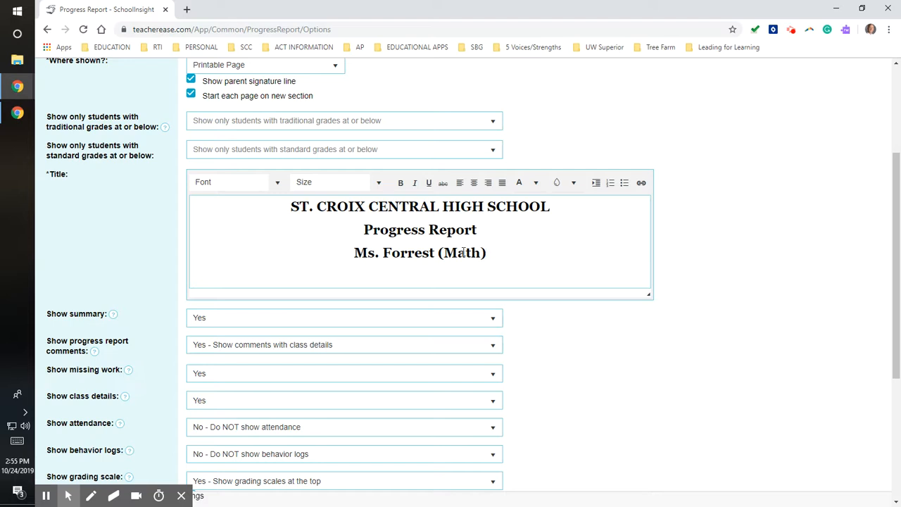
pyautogui.click(278, 183)
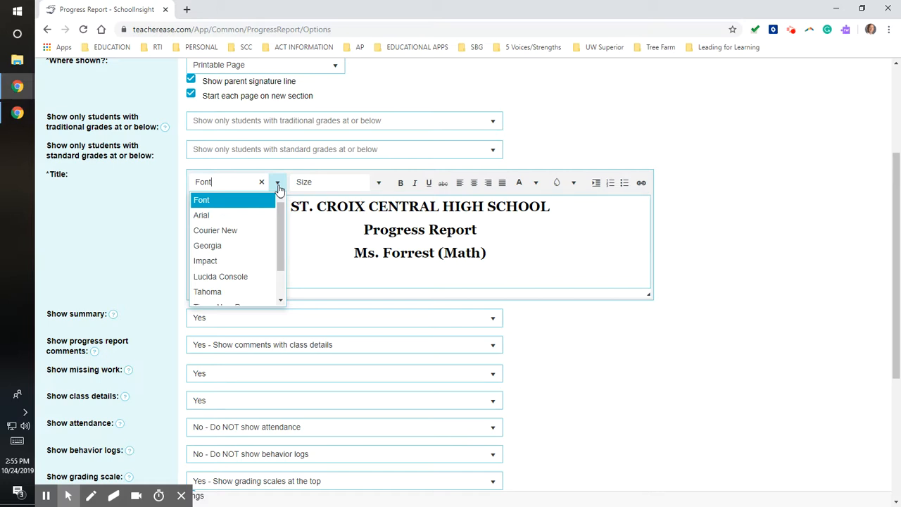
pyautogui.click(141, 208)
# Step: Set Show summary to "No - Do NOT show summary" for the progress report
pyautogui.scroll(-1, 245, 258)
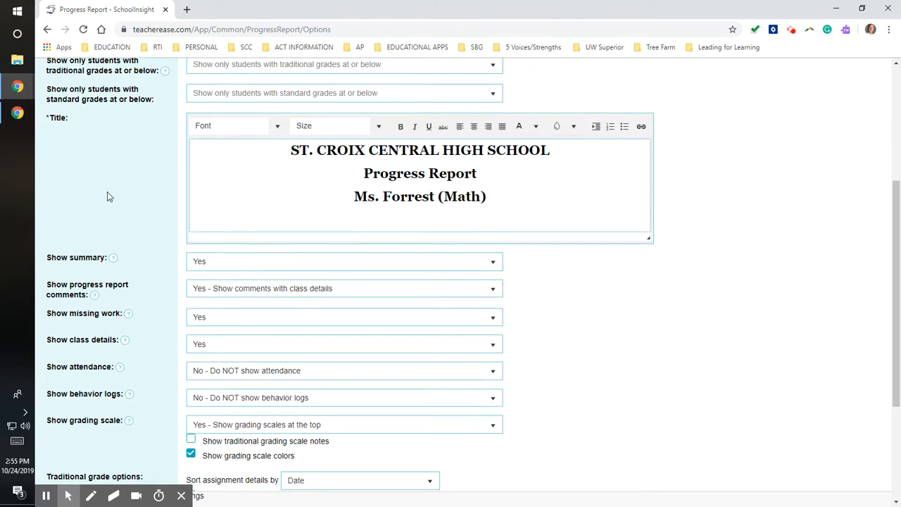
pyautogui.scroll(-1, 107, 192)
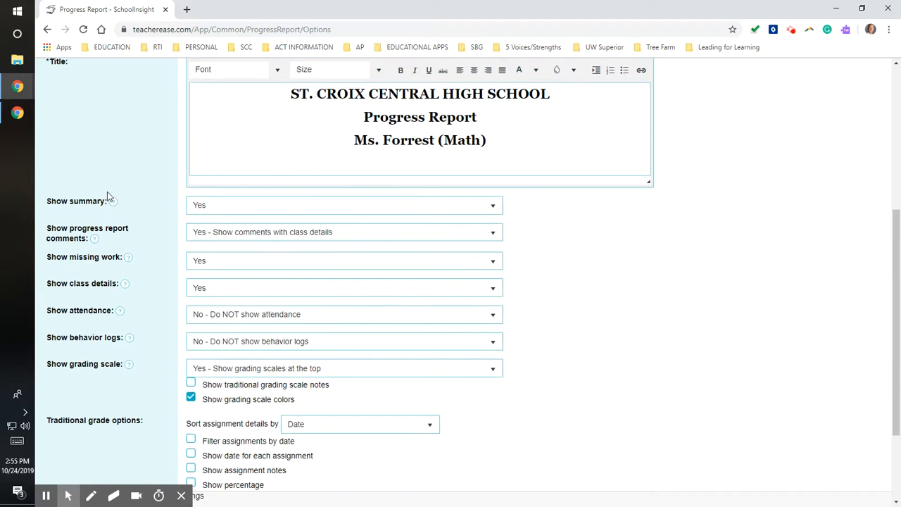
pyautogui.click(495, 207)
pyautogui.click(284, 242)
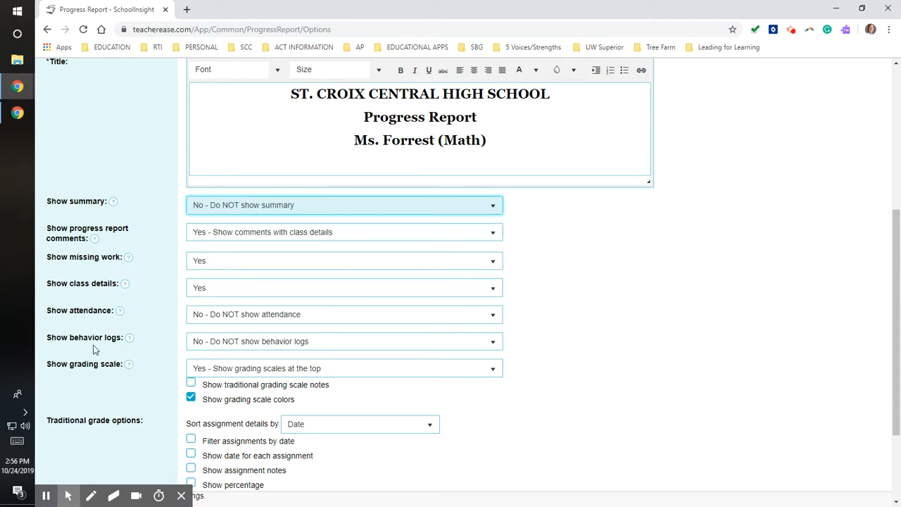
# Step: Review the available choices for showing the grading scale on the report
pyautogui.scroll(-2, 122, 348)
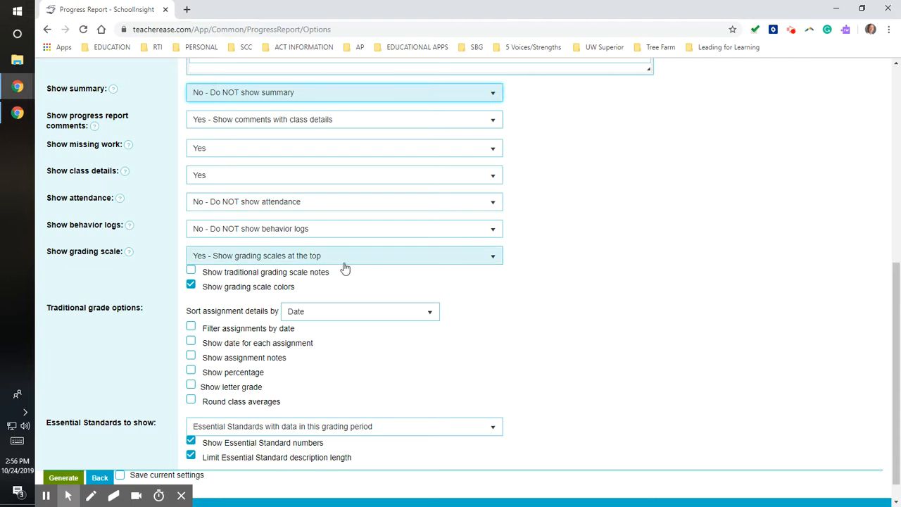
pyautogui.click(493, 259)
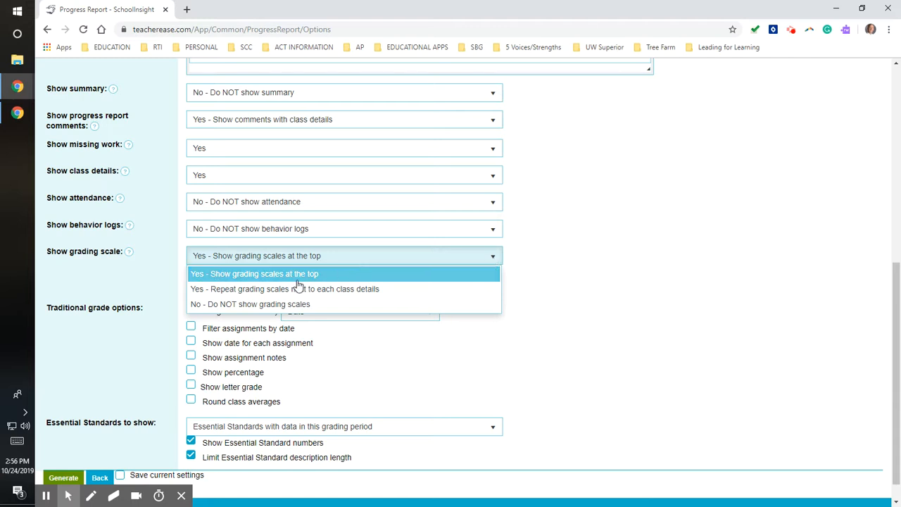
pyautogui.click(629, 278)
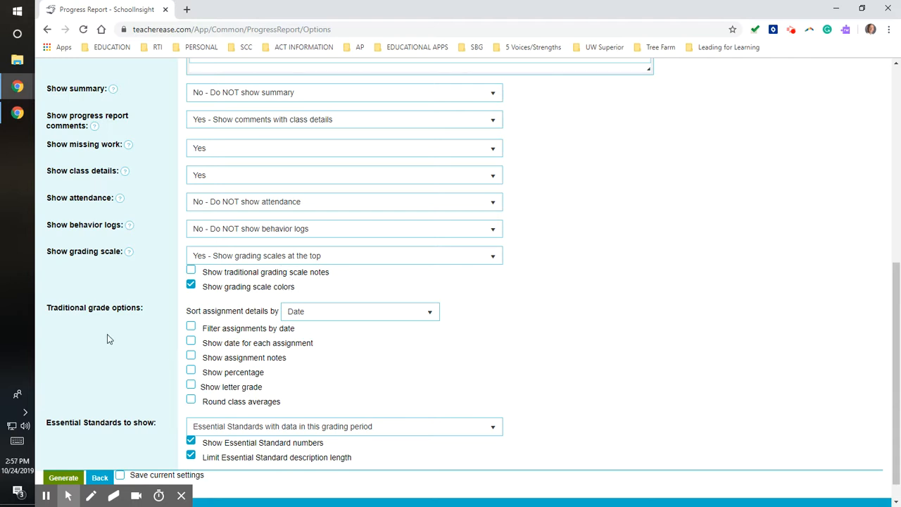
# Step: Enable Show letter grade and Show percentage in the traditional grade options
pyautogui.click(191, 385)
pyautogui.click(191, 371)
pyautogui.scroll(-1, 685, 356)
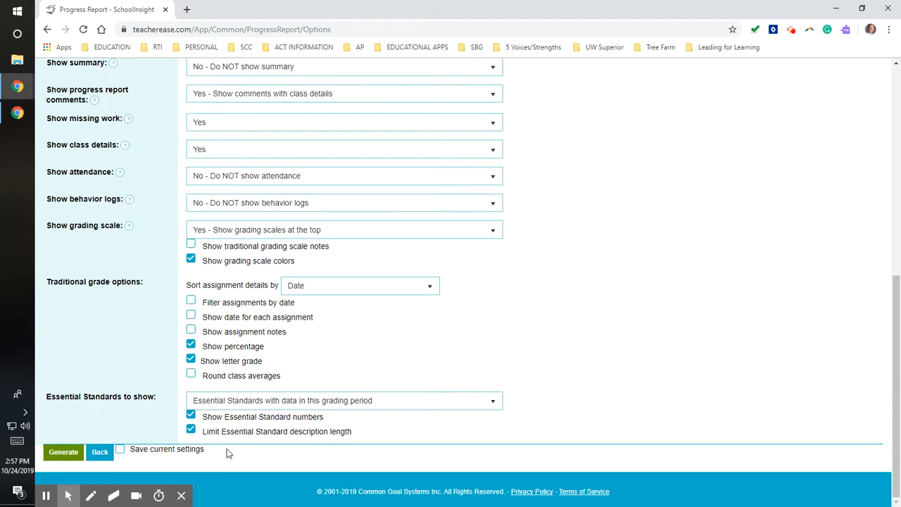
# Step: Look over the chosen report settings and examine the choices for which Essential Standards to show
pyautogui.scroll(5, 656, 326)
pyautogui.scroll(1, 441, 199)
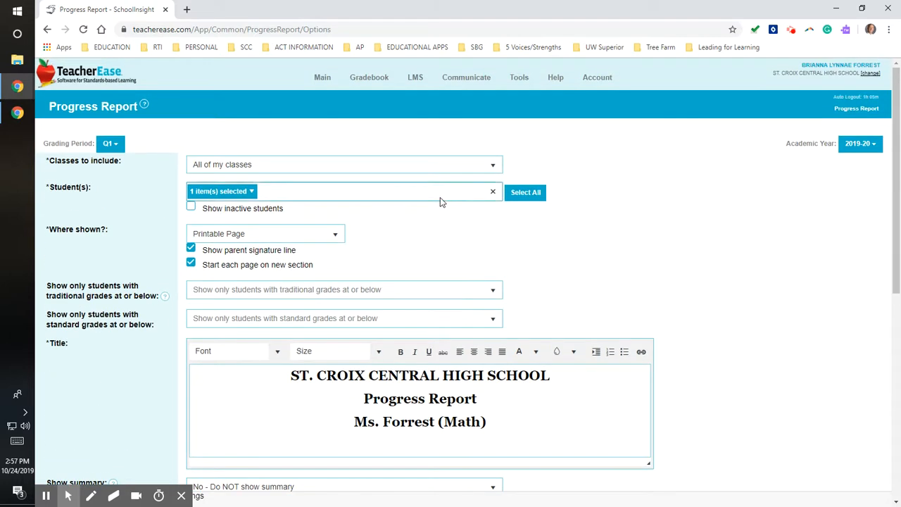
pyautogui.scroll(-6, 582, 262)
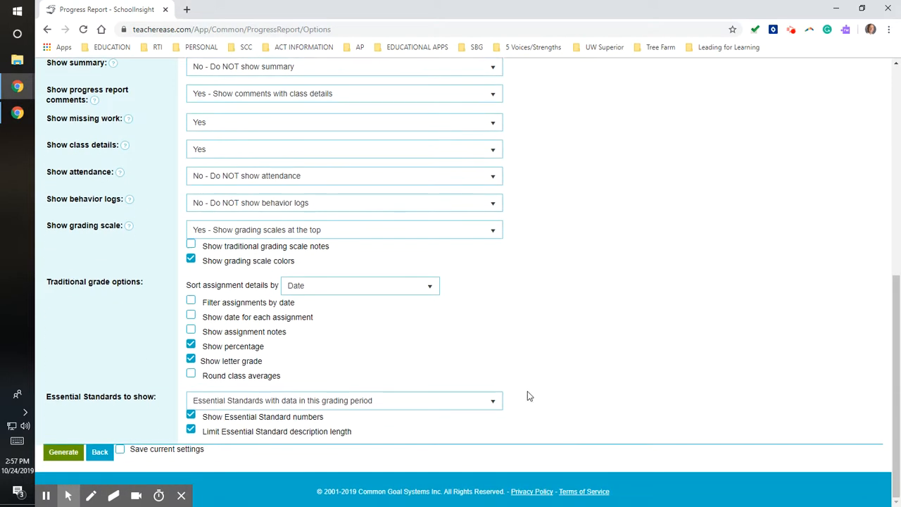
pyautogui.click(494, 408)
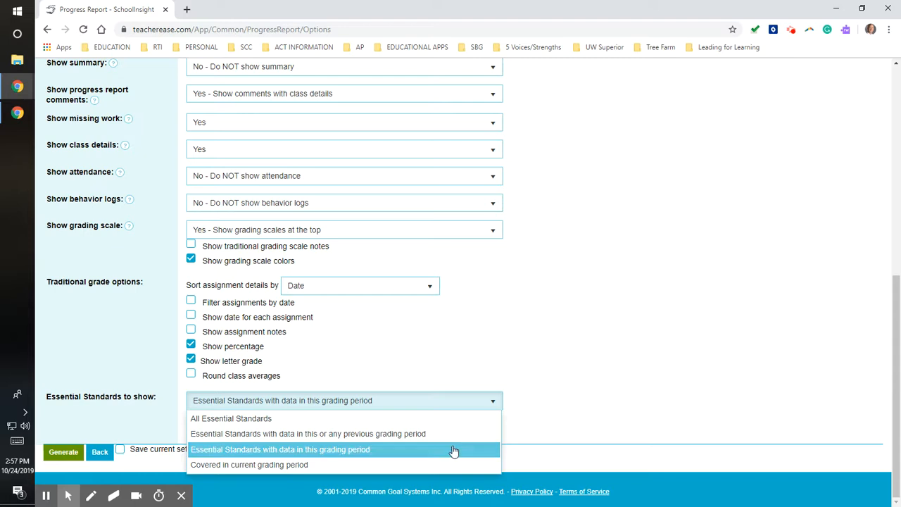
pyautogui.click(581, 400)
# Step: Enable Save current settings and generate the student's progress report
pyautogui.click(120, 452)
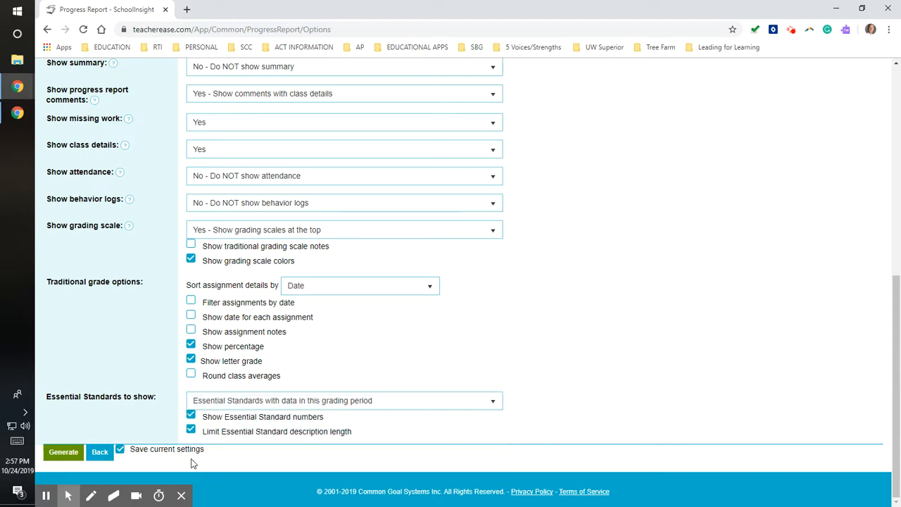
pyautogui.click(62, 456)
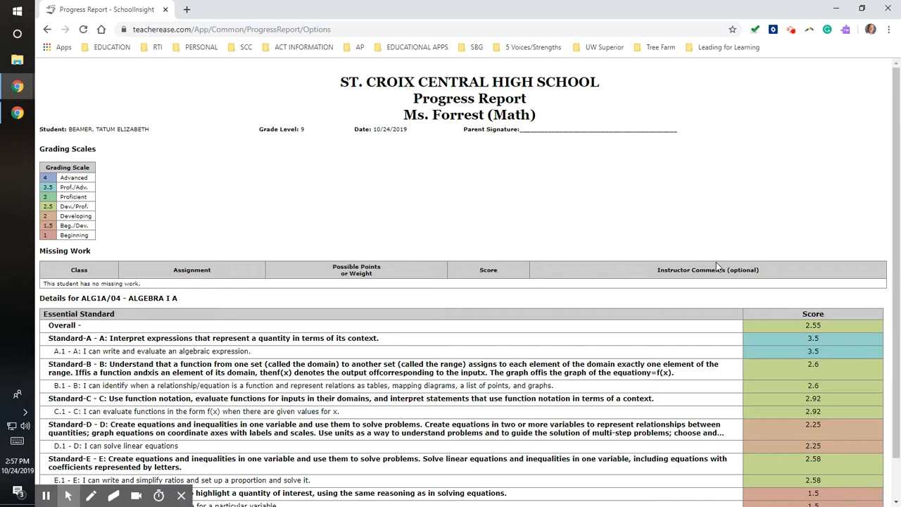
pyautogui.scroll(-1, 209, 317)
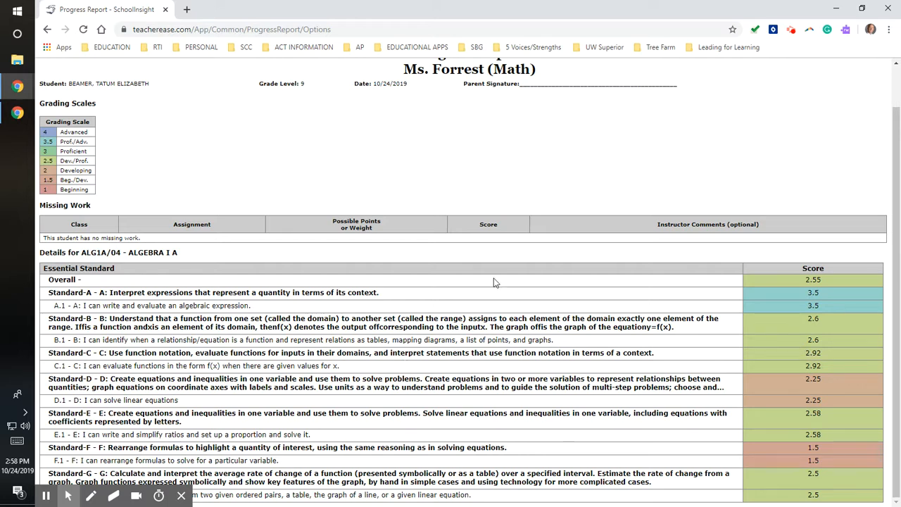
# Step: Preview how the progress report's pages would print, cancel printing, and return to the report options
pyautogui.rightClick(621, 170)
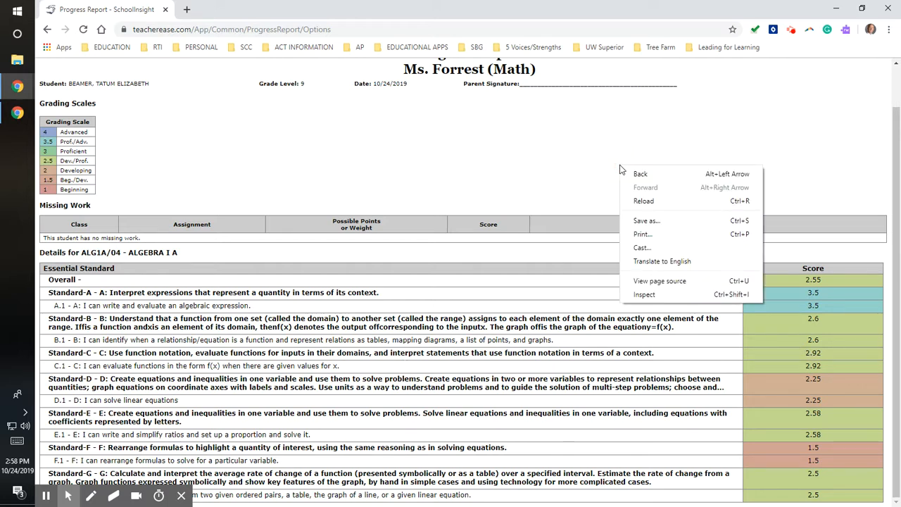
pyautogui.click(643, 235)
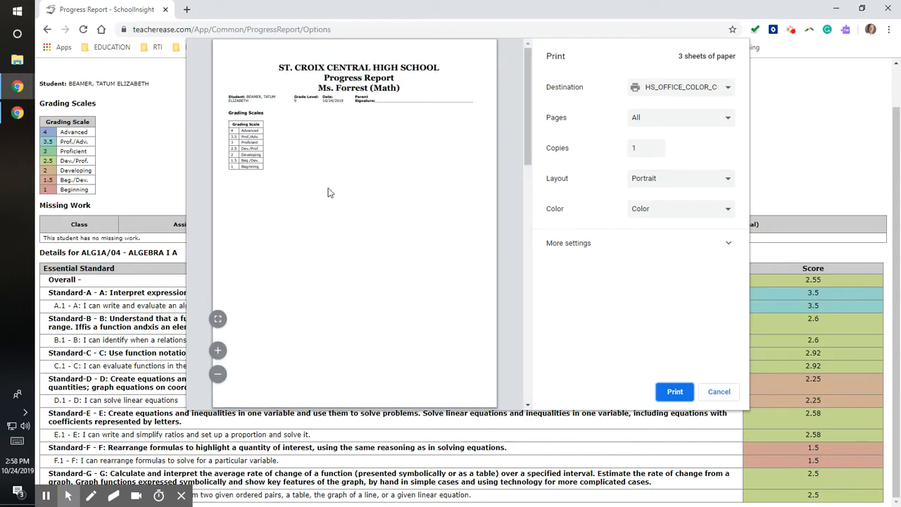
pyautogui.scroll(-10, 331, 189)
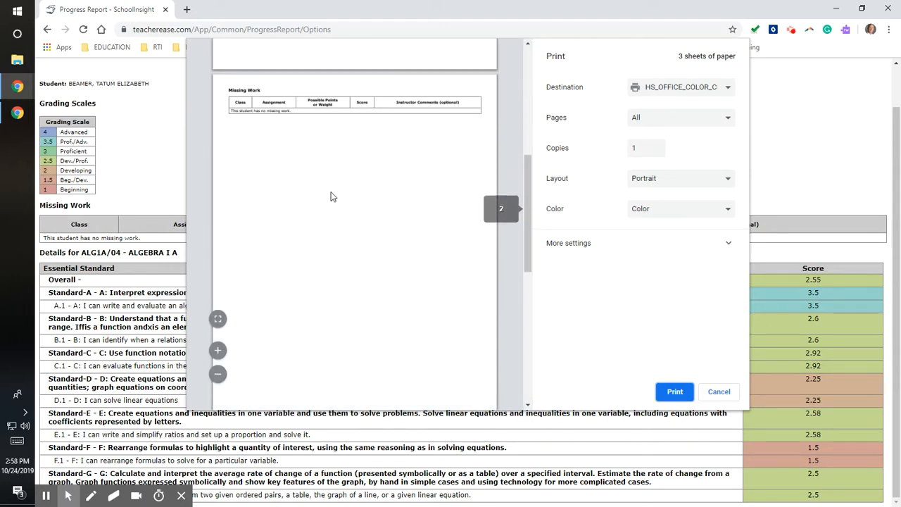
pyautogui.scroll(10, 347, 276)
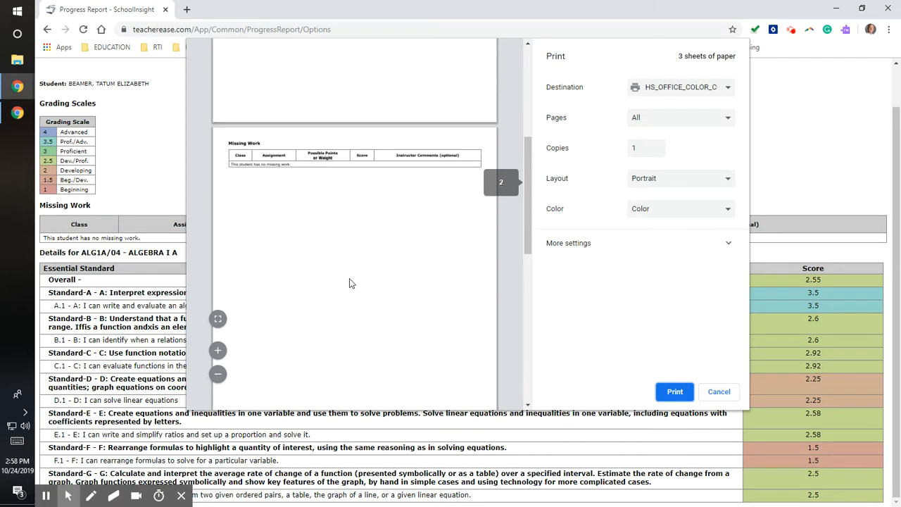
pyautogui.click(730, 394)
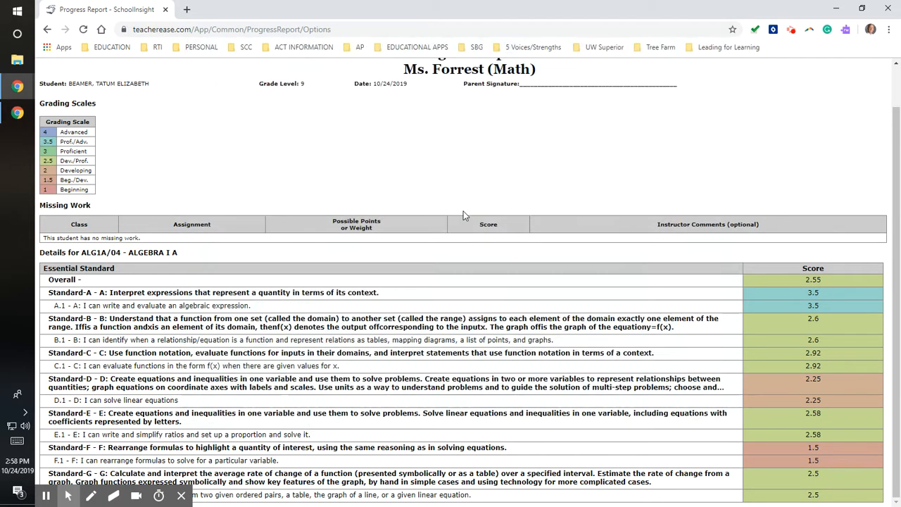
pyautogui.click(46, 30)
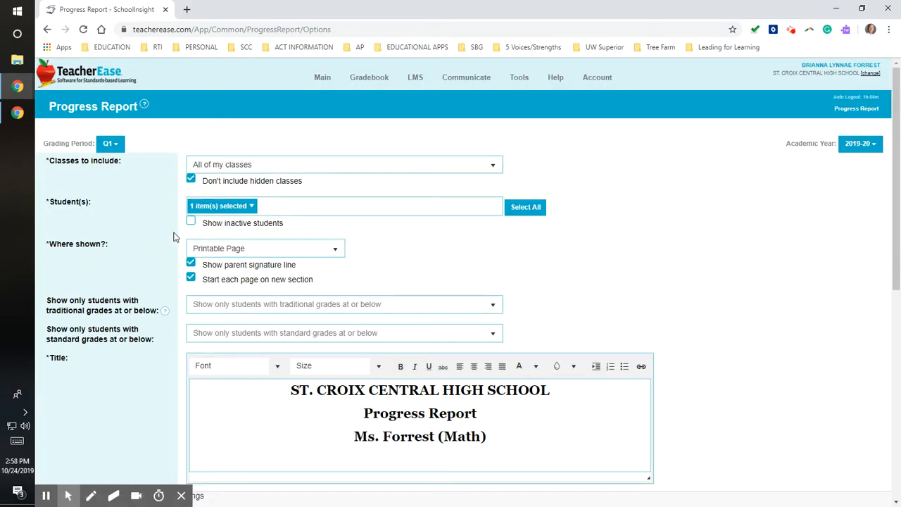
# Step: Disable Start each page on new section, enable Save current settings, and generate the selected student's progress report
pyautogui.click(191, 279)
pyautogui.scroll(-10, 113, 338)
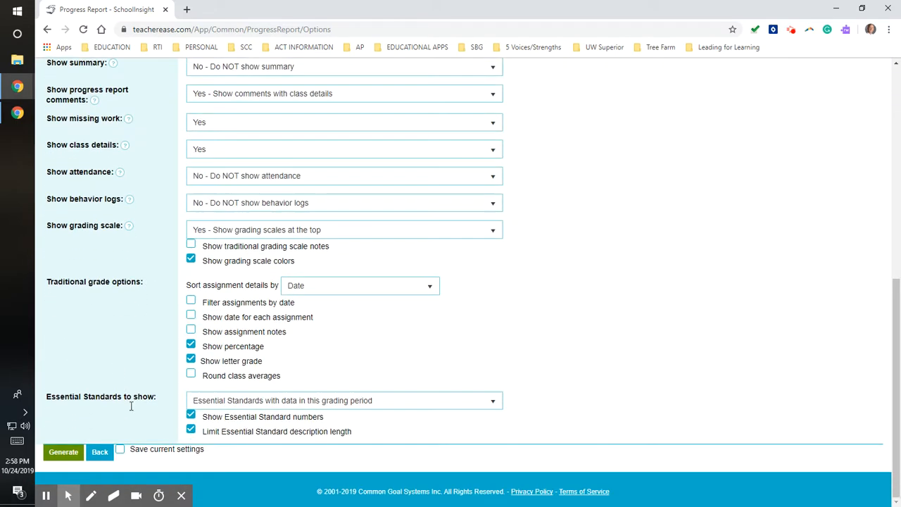
pyautogui.click(120, 450)
pyautogui.click(67, 453)
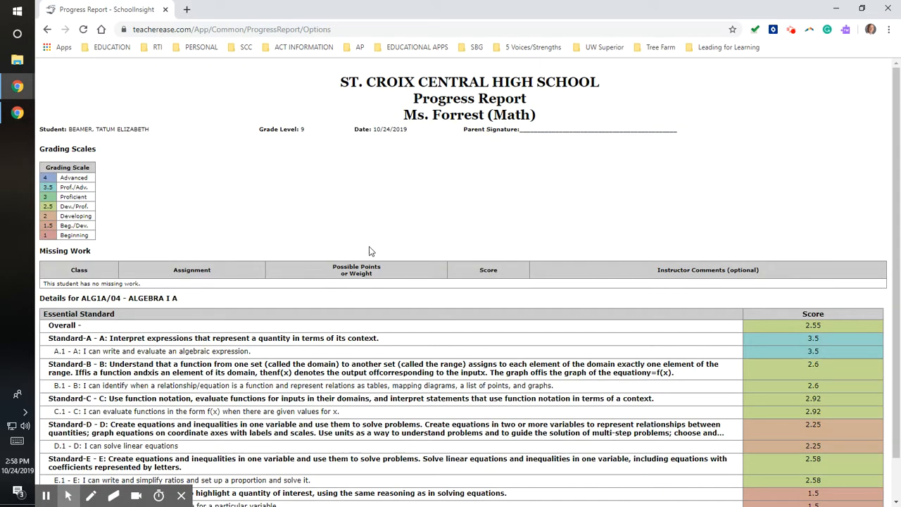
# Step: Check the print preview of the report without section page breaks, cancel printing, and go back to the report options
pyautogui.rightClick(580, 213)
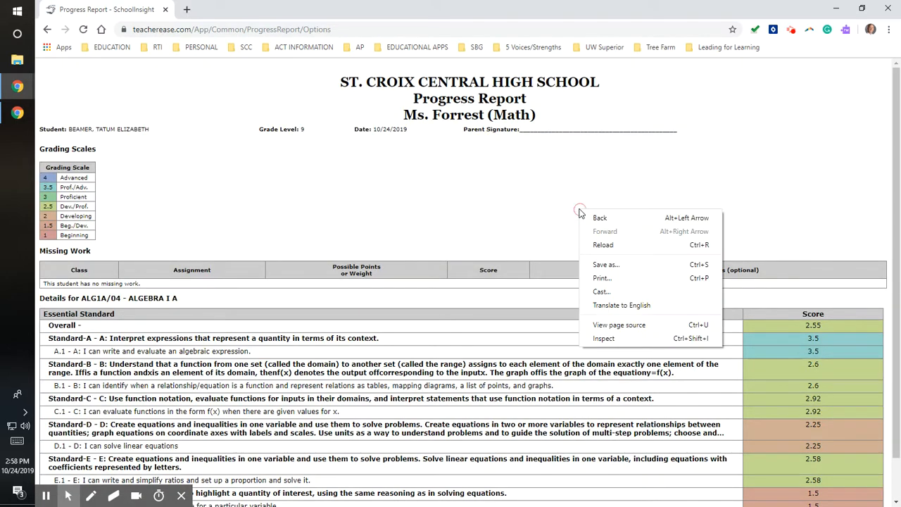
pyautogui.click(601, 278)
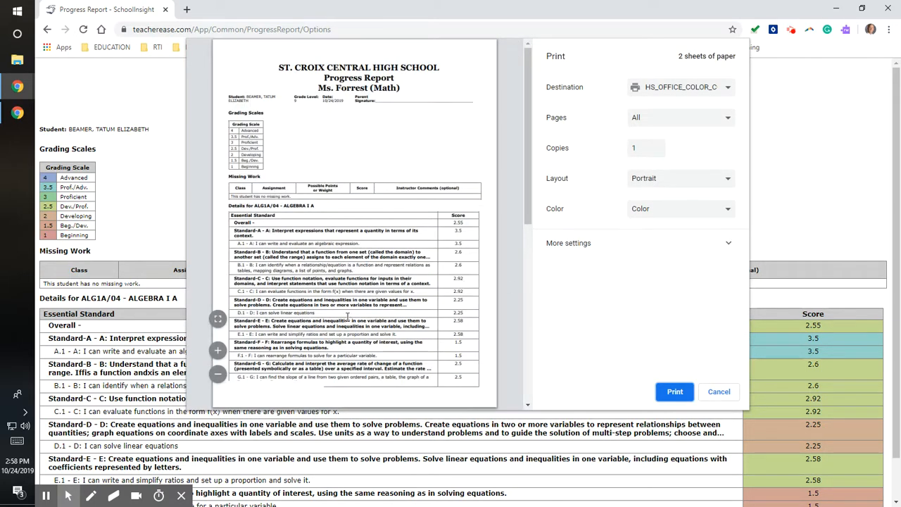
pyautogui.scroll(-3, 358, 325)
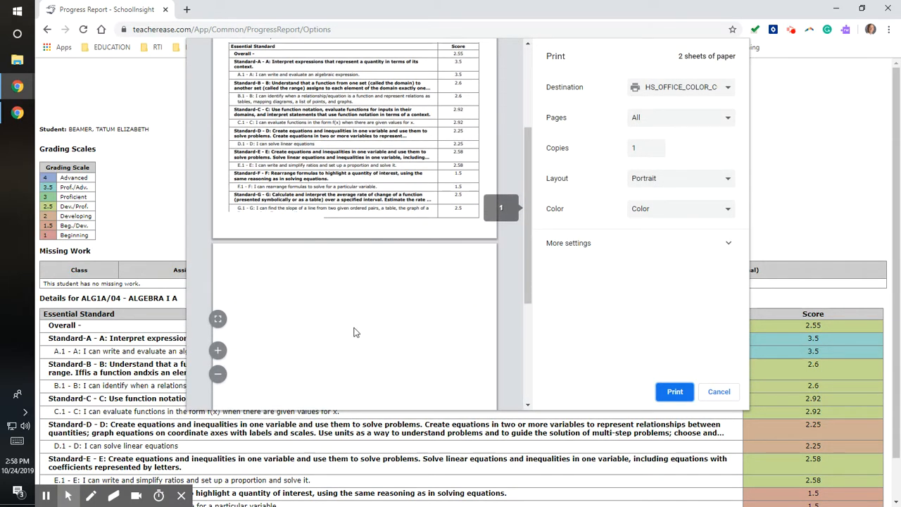
pyautogui.scroll(-1, 356, 335)
pyautogui.scroll(5, 356, 335)
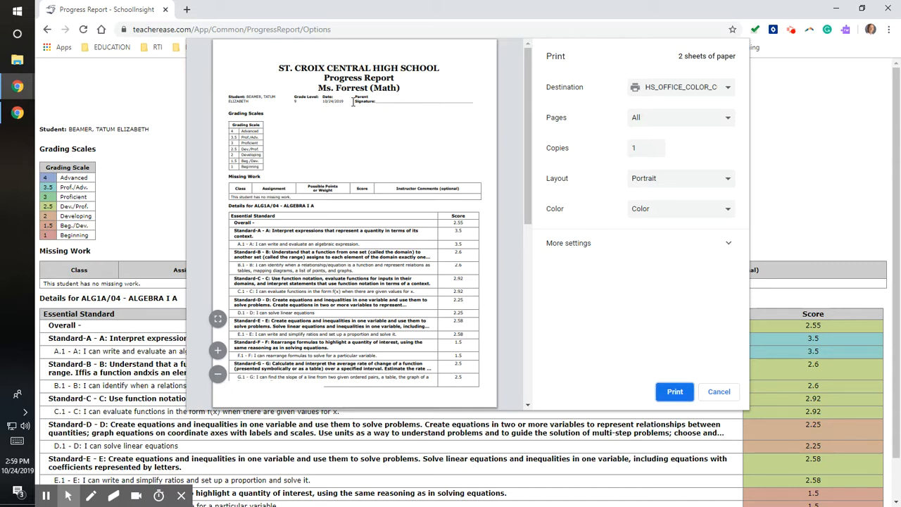
pyautogui.click(722, 392)
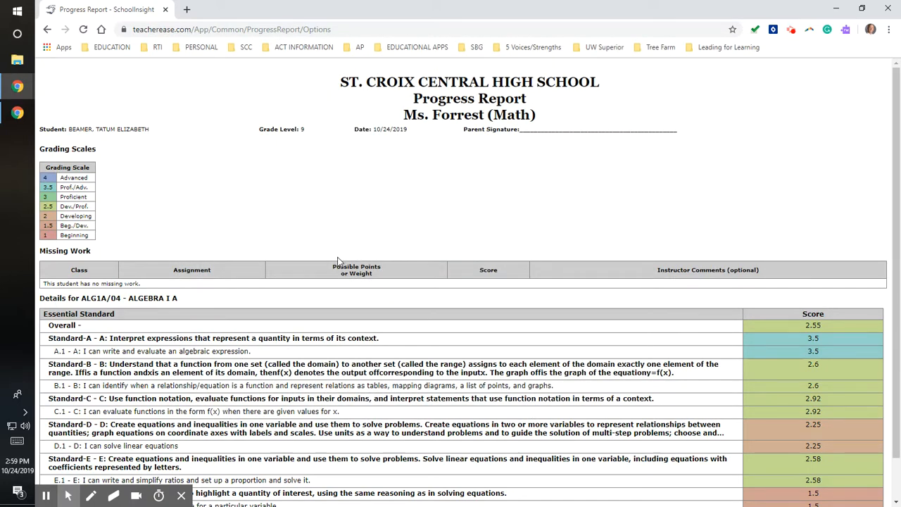
pyautogui.scroll(-1, 338, 258)
pyautogui.scroll(1, 339, 258)
pyautogui.click(47, 30)
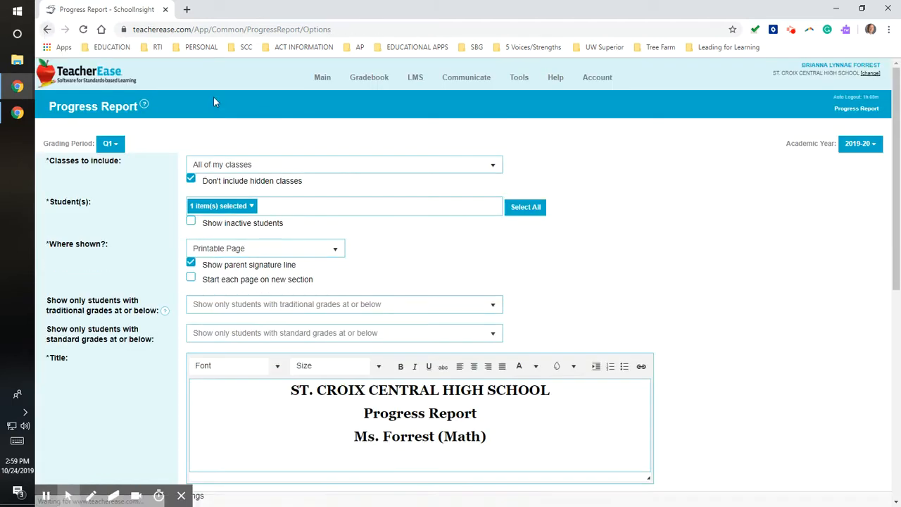
# Step: Keep All of my classes as the classes to include and select all students for the report
pyautogui.click(494, 169)
pyautogui.click(223, 193)
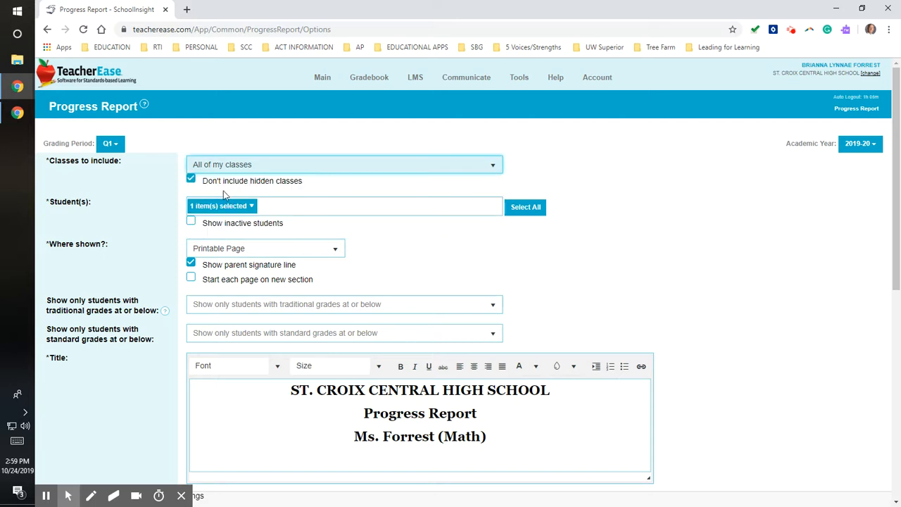
pyautogui.click(532, 211)
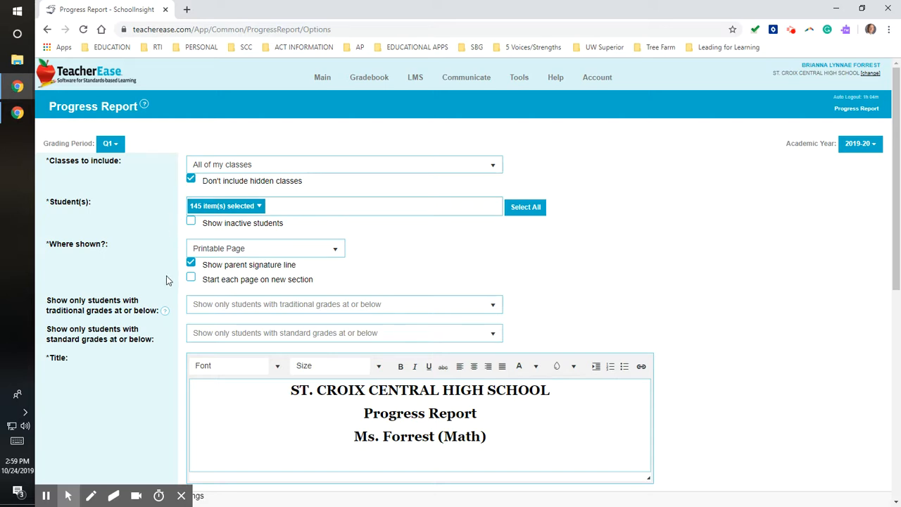
# Step: Enable Start each page on new section and generate the progress reports for all selected students
pyautogui.click(191, 279)
pyautogui.scroll(-5, 120, 412)
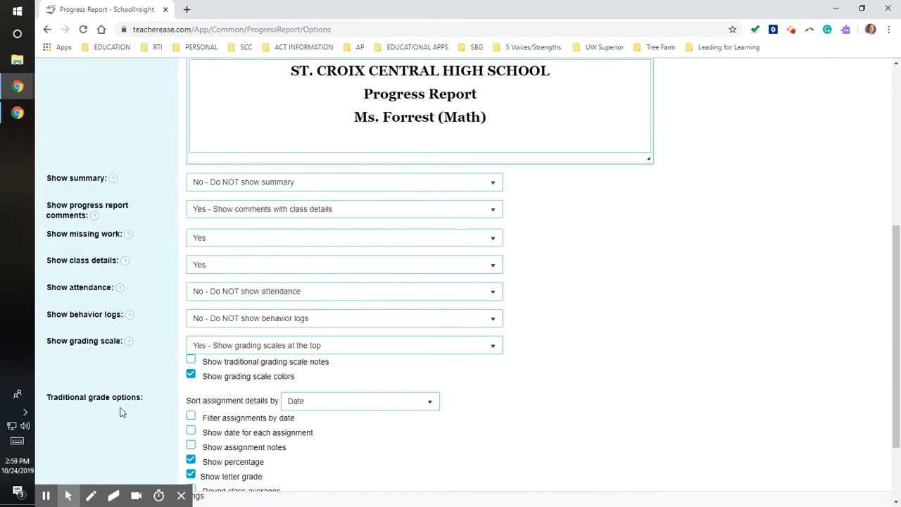
pyautogui.scroll(-2, 119, 412)
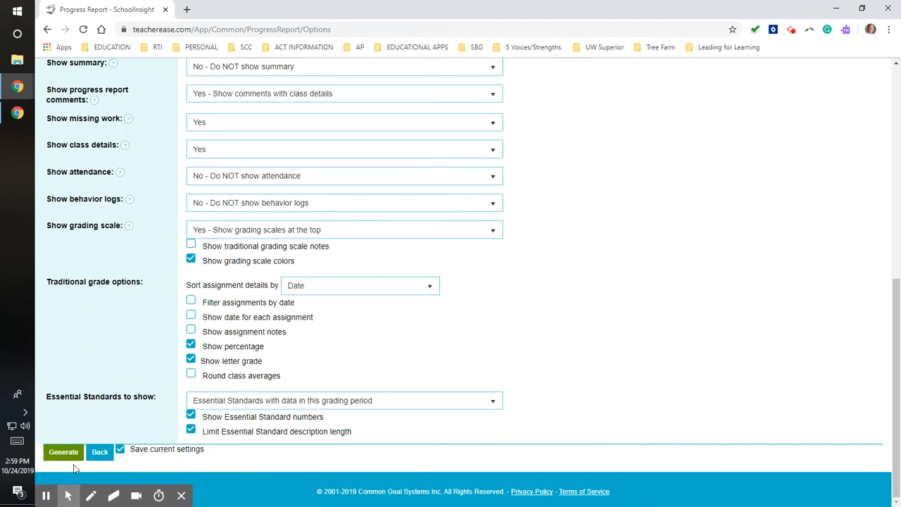
pyautogui.scroll(8, 107, 373)
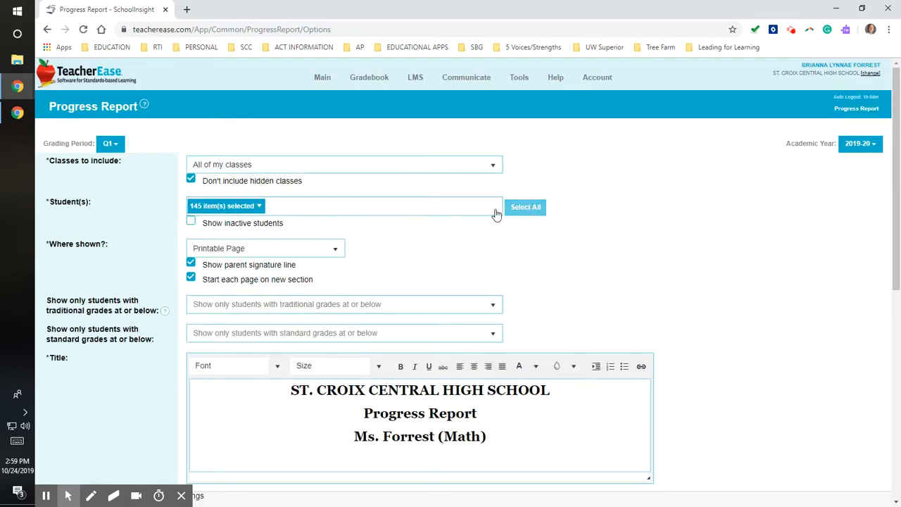
pyautogui.scroll(-8, 105, 370)
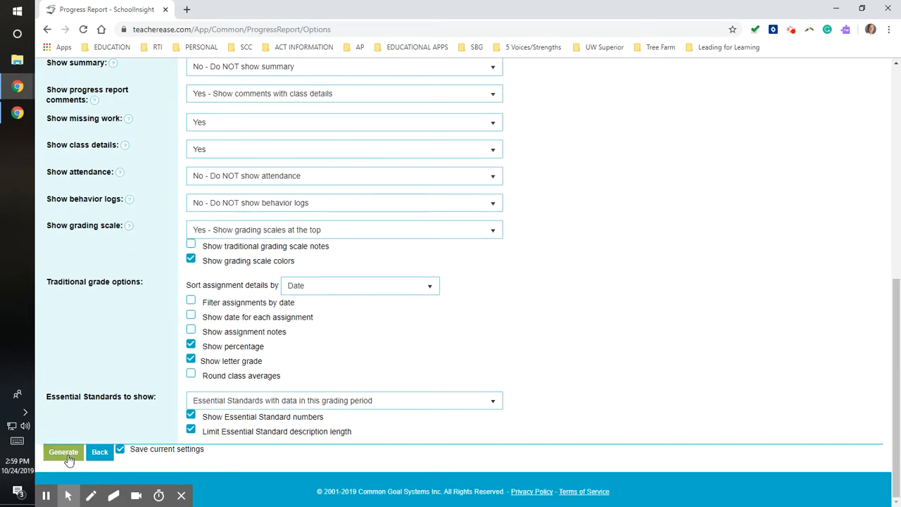
pyautogui.click(65, 454)
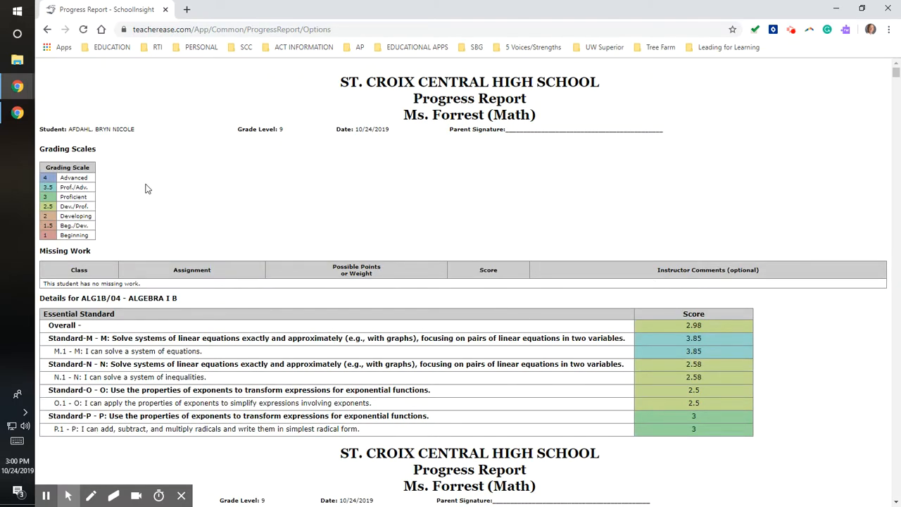
# Step: Look through the generated reports to examine how each student's grading scale, missing work and standard scores are laid out
pyautogui.scroll(-3, 254, 293)
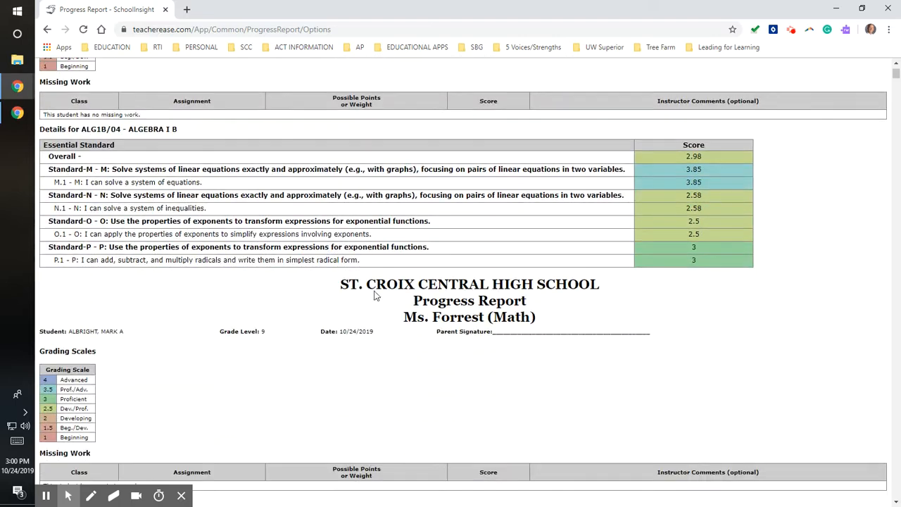
pyautogui.scroll(-4, 177, 314)
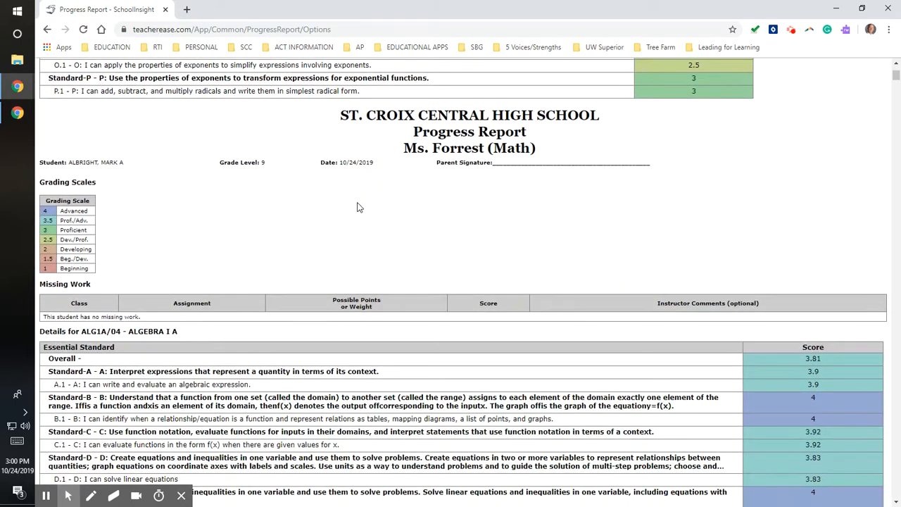
pyautogui.scroll(-1, 203, 227)
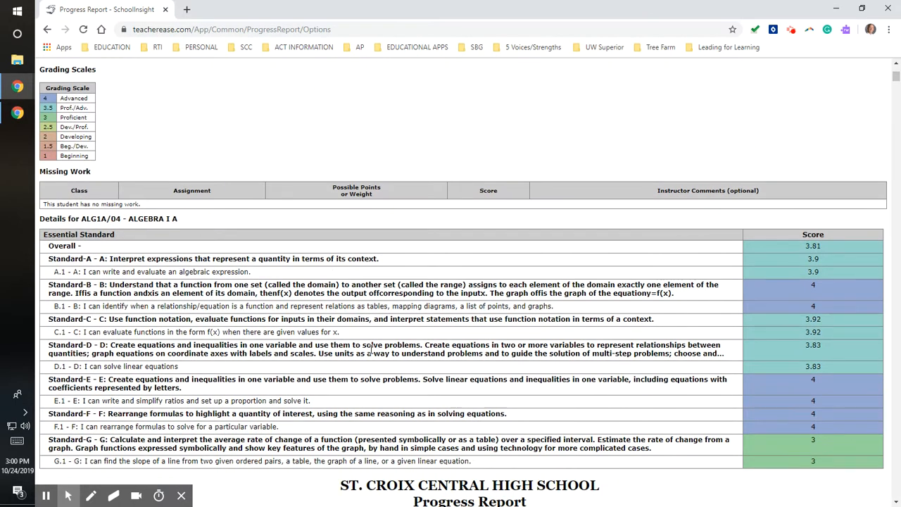
pyautogui.scroll(-9, 371, 349)
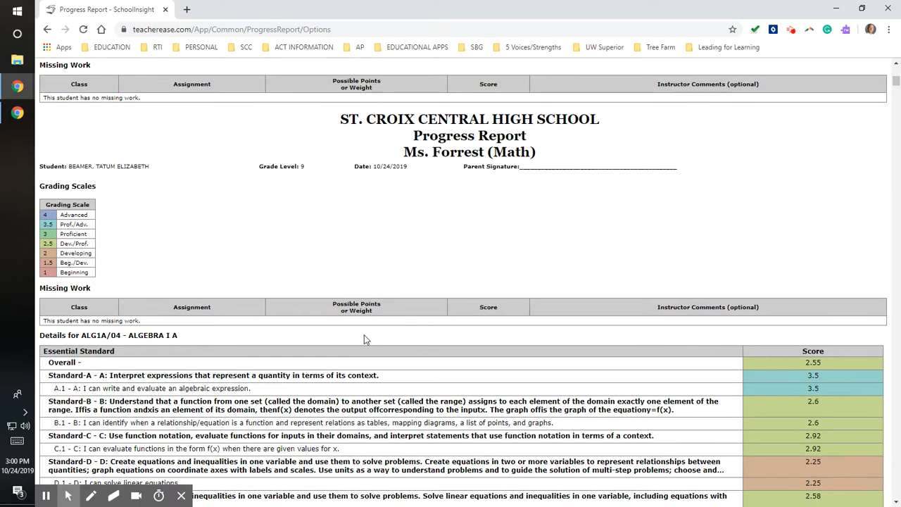
pyautogui.scroll(-15, 362, 335)
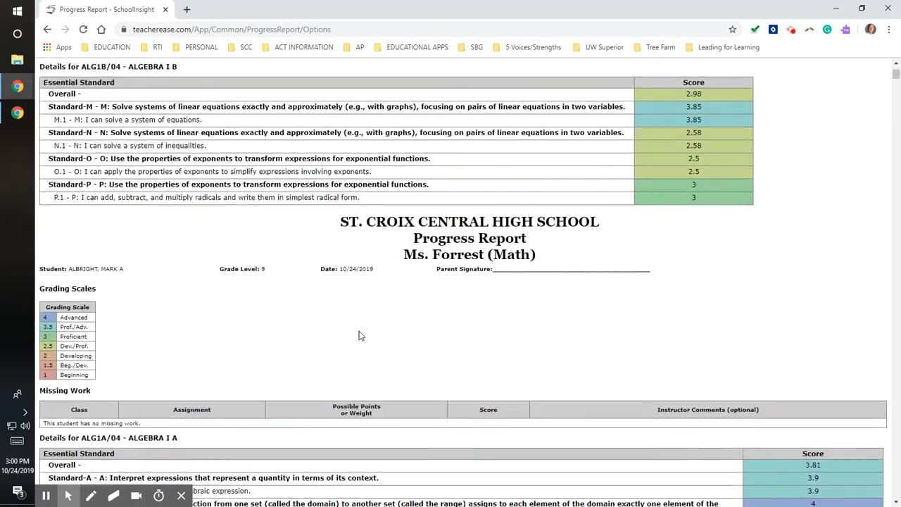
pyautogui.scroll(1, 359, 335)
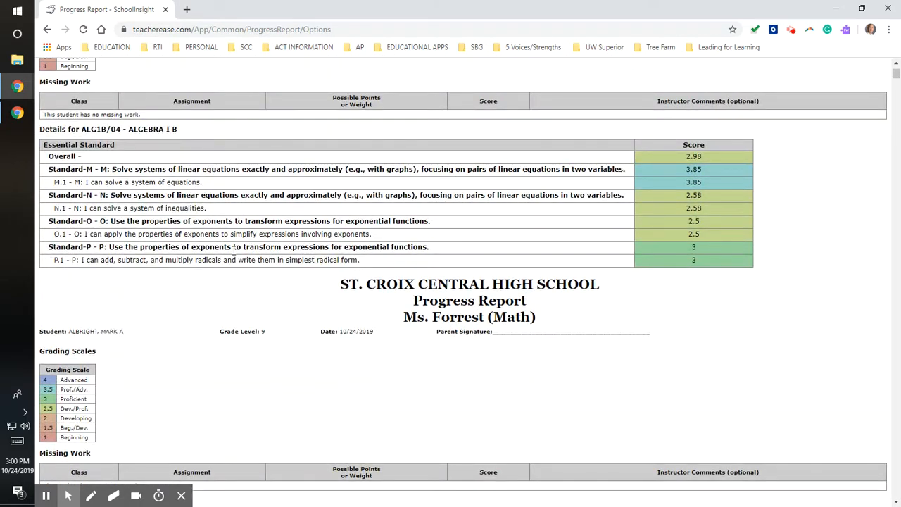
pyautogui.scroll(1, 238, 278)
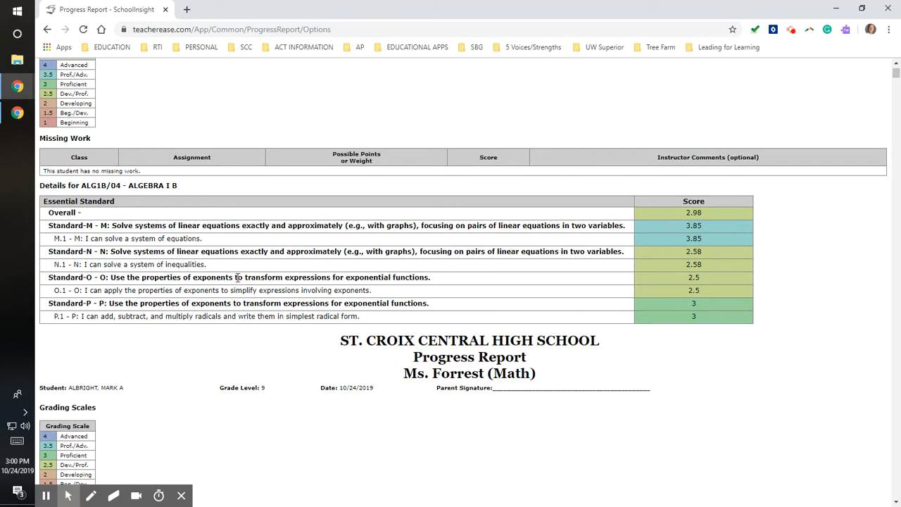
pyautogui.scroll(2, 245, 277)
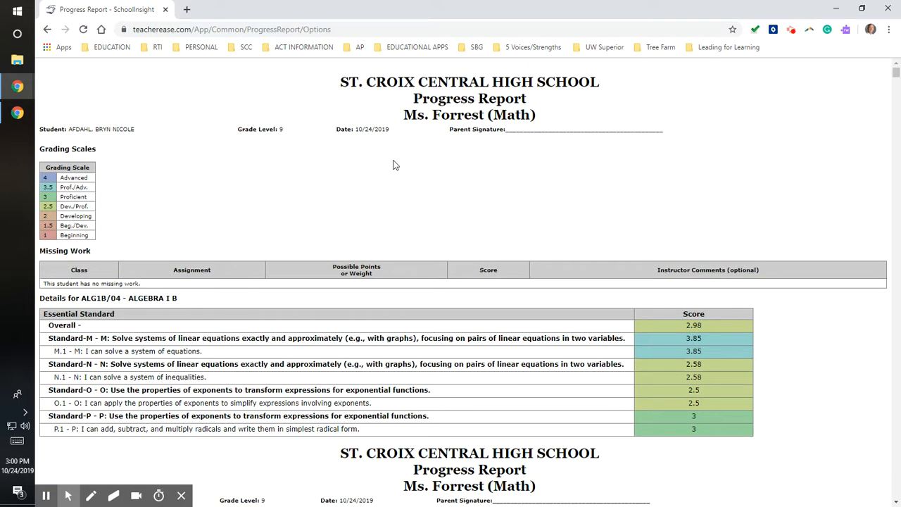
# Step: Open the print preview for all students' reports, cancel printing, and return to the report options
pyautogui.rightClick(575, 192)
pyautogui.click(606, 257)
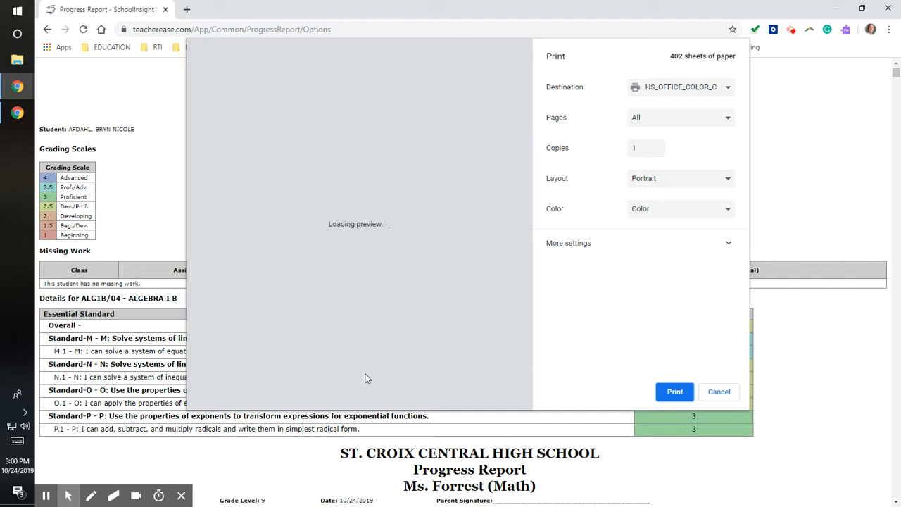
pyautogui.click(719, 392)
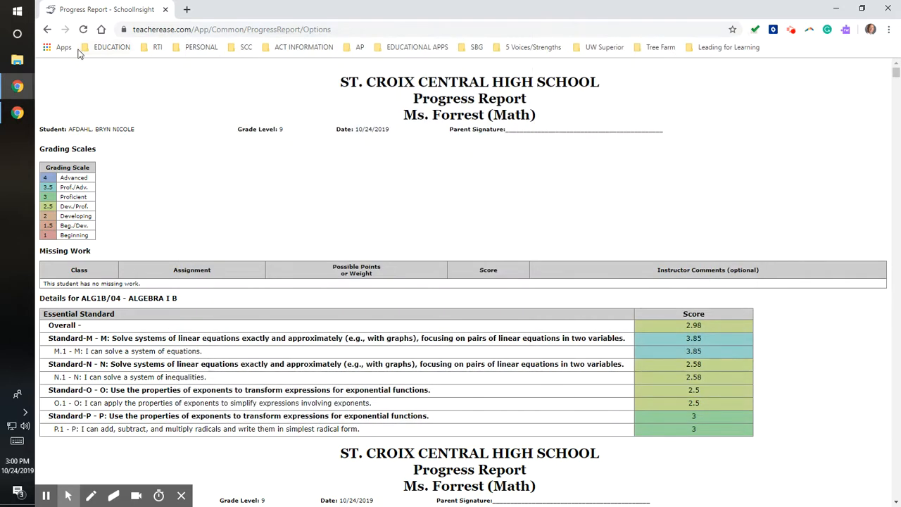
pyautogui.click(50, 32)
pyautogui.click(48, 32)
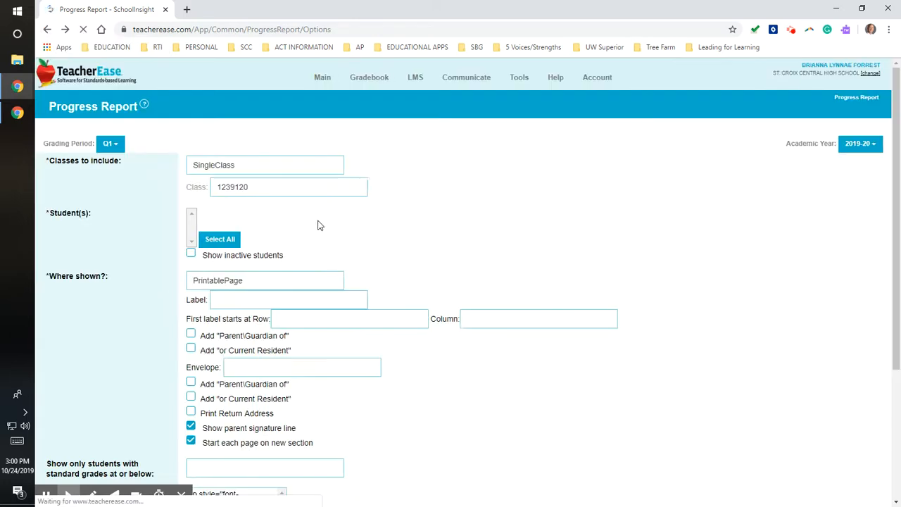
# Step: Set the classes to include to Show all classes for each student (other teachers' too)
pyautogui.scroll(5, 632, 301)
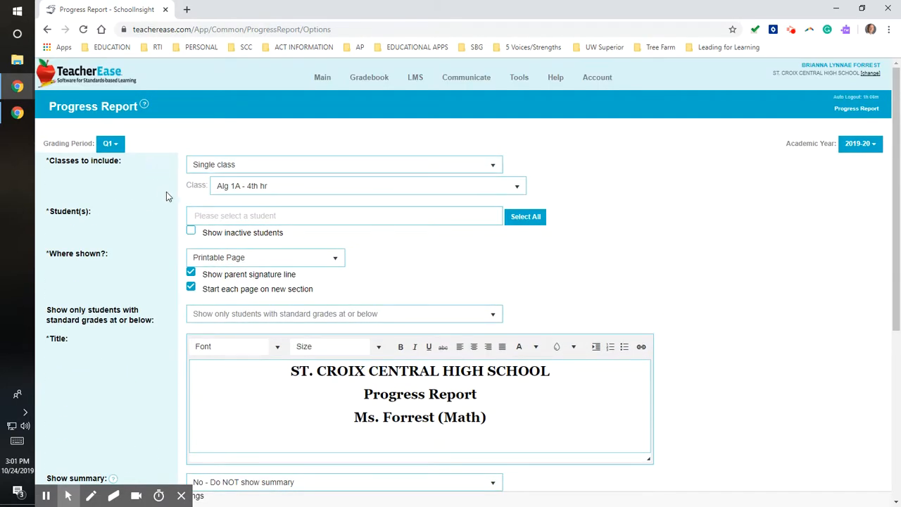
pyautogui.scroll(-3, 136, 222)
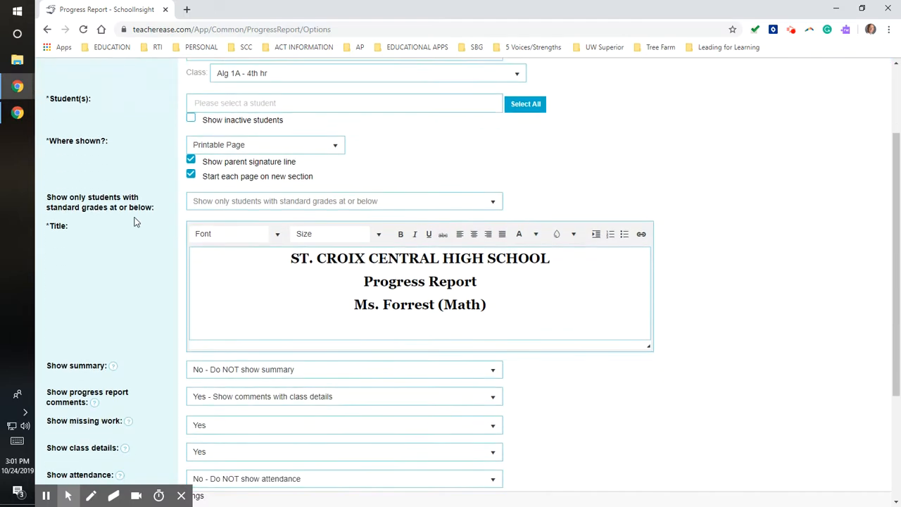
pyautogui.scroll(3, 136, 221)
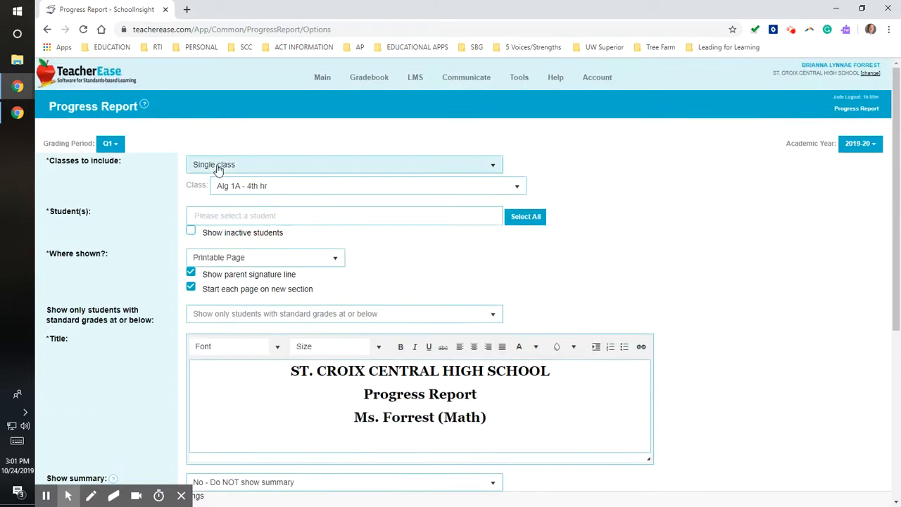
pyautogui.click(488, 166)
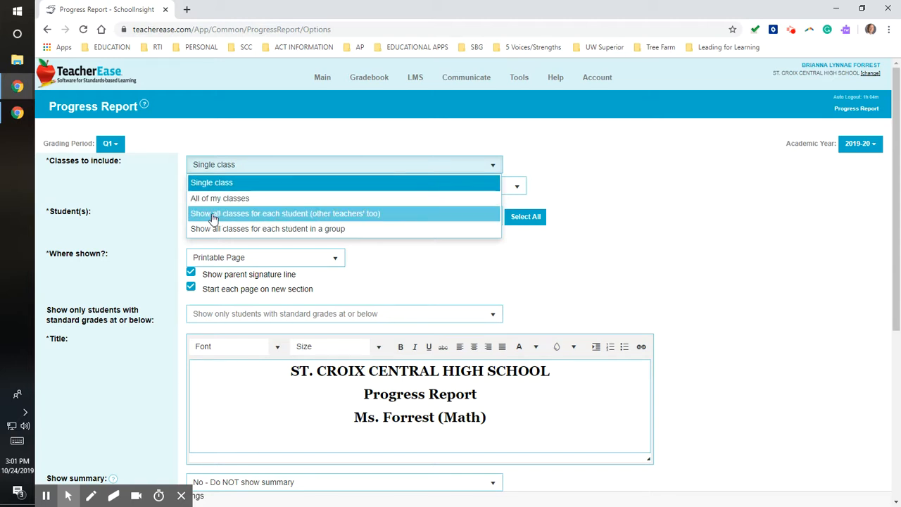
pyautogui.click(213, 218)
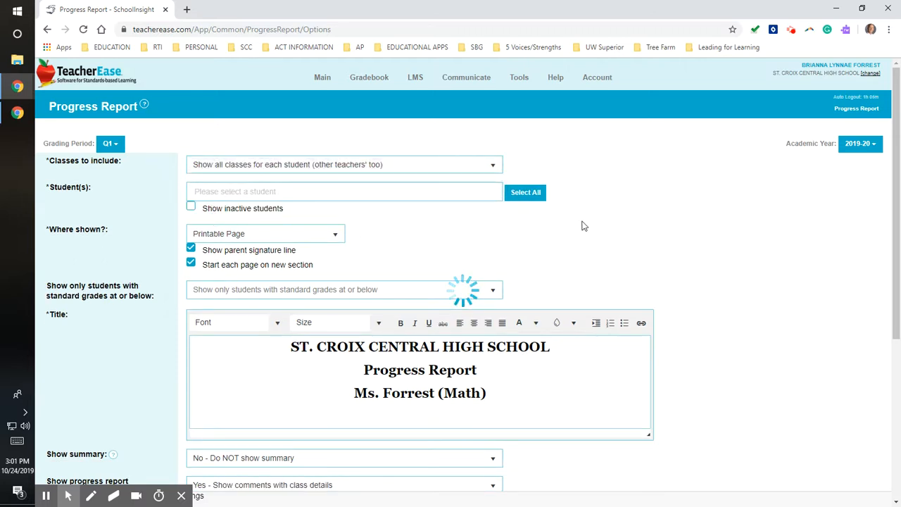
# Step: Select the second listed student from ALG1A/04 - ALGEBRA I A for the all-classes report
pyautogui.click(305, 195)
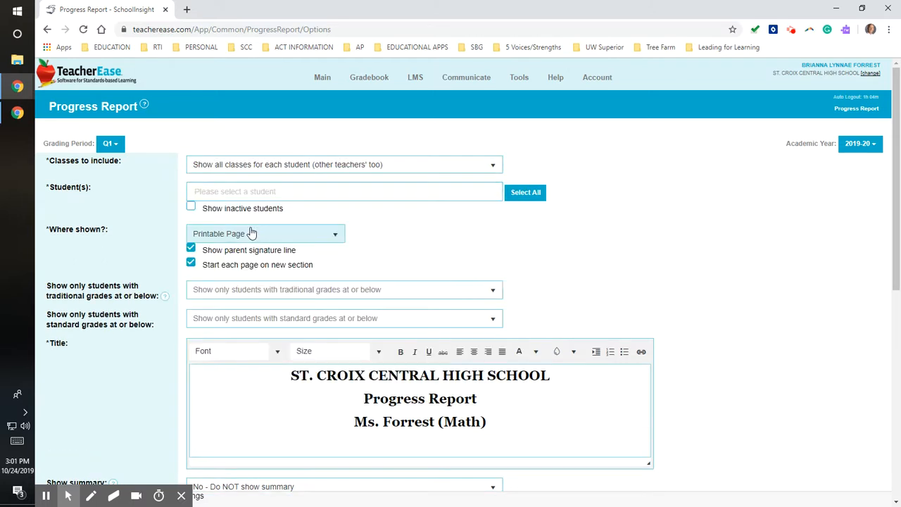
pyautogui.click(288, 200)
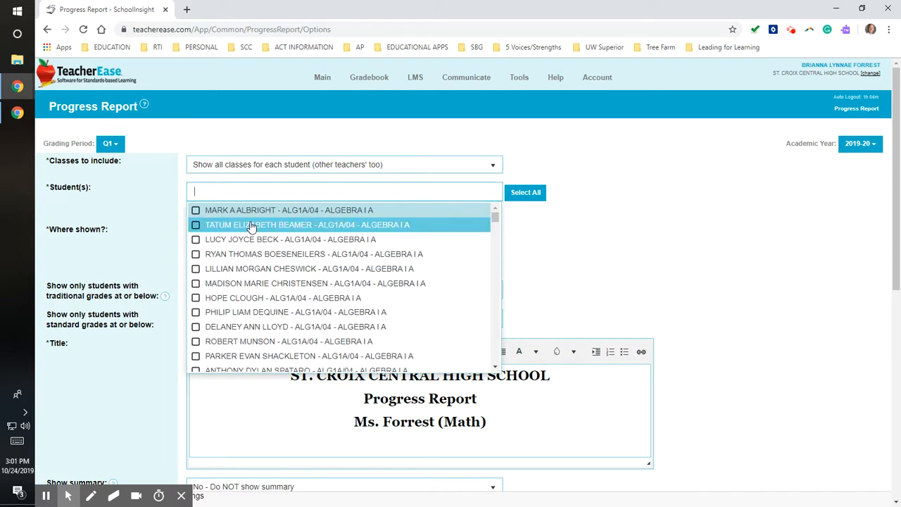
pyautogui.click(284, 224)
pyautogui.click(598, 209)
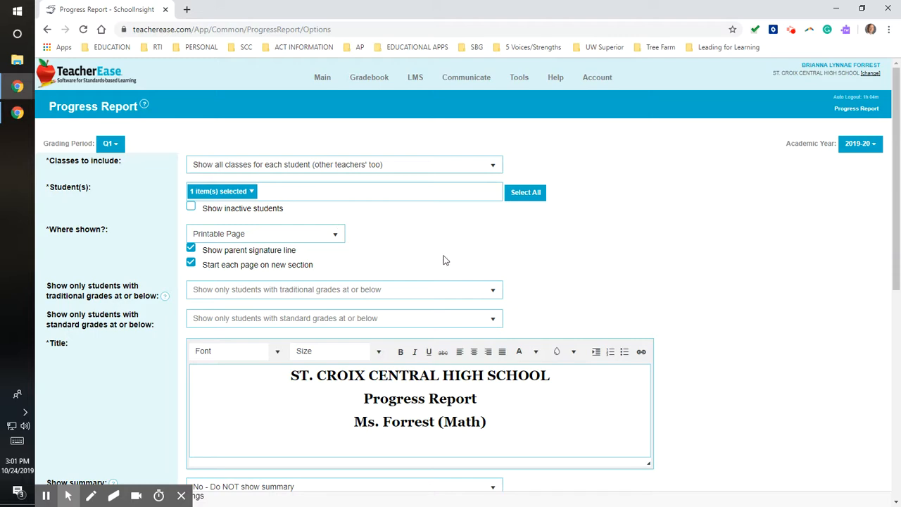
pyautogui.scroll(-1, 444, 259)
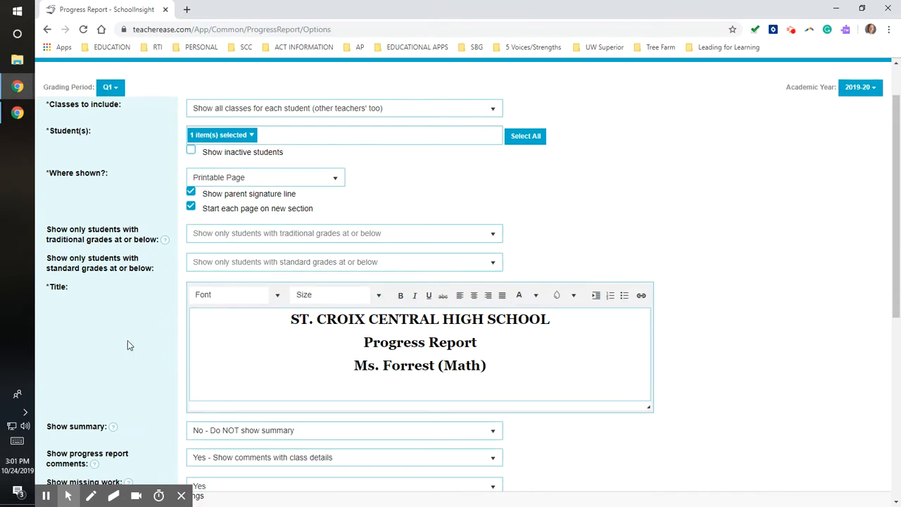
# Step: Turn on Show percentage and Show letter grade in the traditional grade options
pyautogui.scroll(-6, 128, 345)
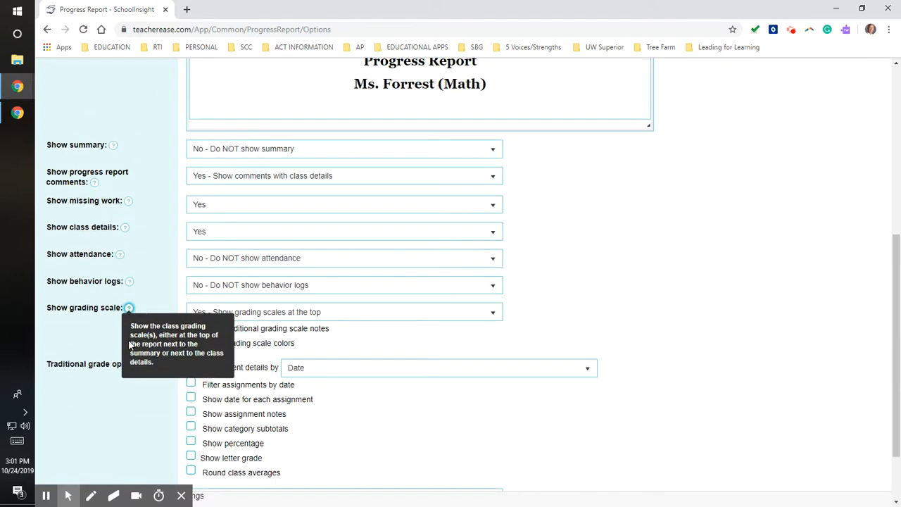
pyautogui.scroll(-1, 129, 345)
pyautogui.scroll(-1, 121, 311)
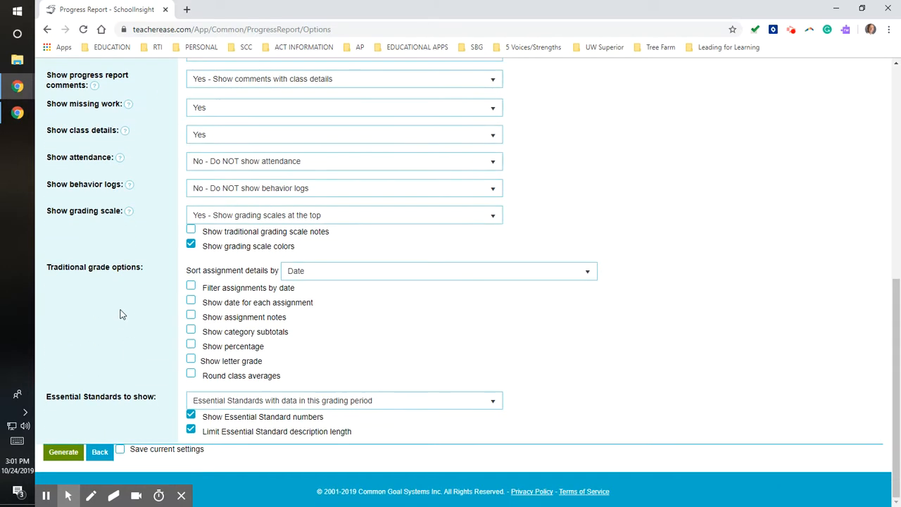
pyautogui.click(191, 344)
pyautogui.click(191, 359)
# Step: Review the report options and generate the selected student's progress report for all classes
pyautogui.scroll(3, 129, 356)
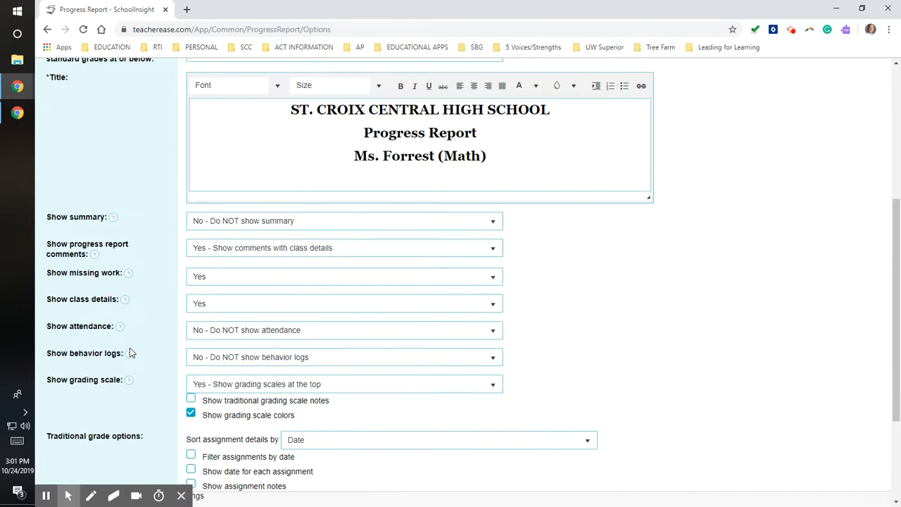
pyautogui.scroll(-3, 129, 349)
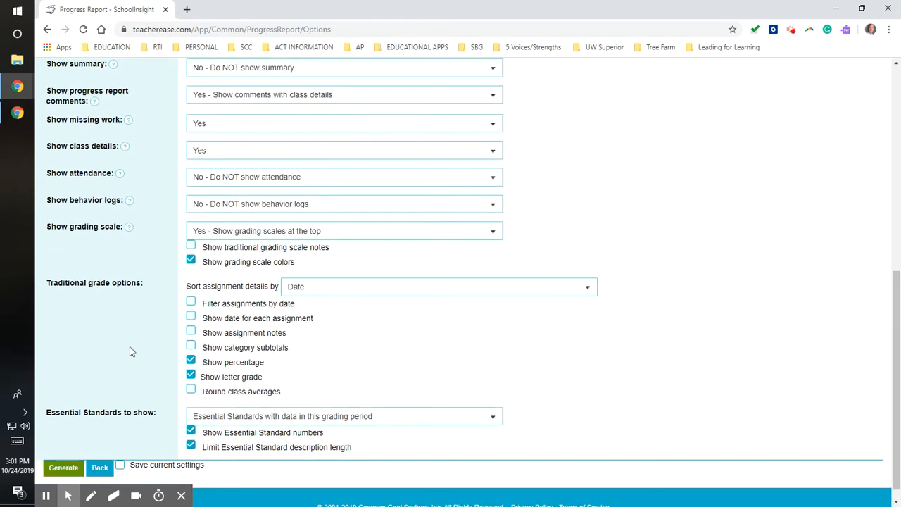
pyautogui.scroll(3, 129, 346)
pyautogui.scroll(1, 130, 346)
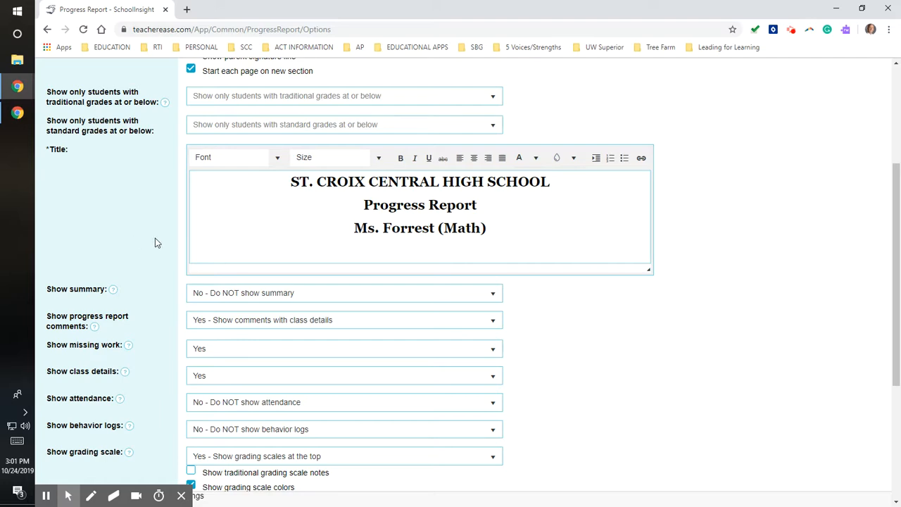
pyautogui.scroll(2, 157, 243)
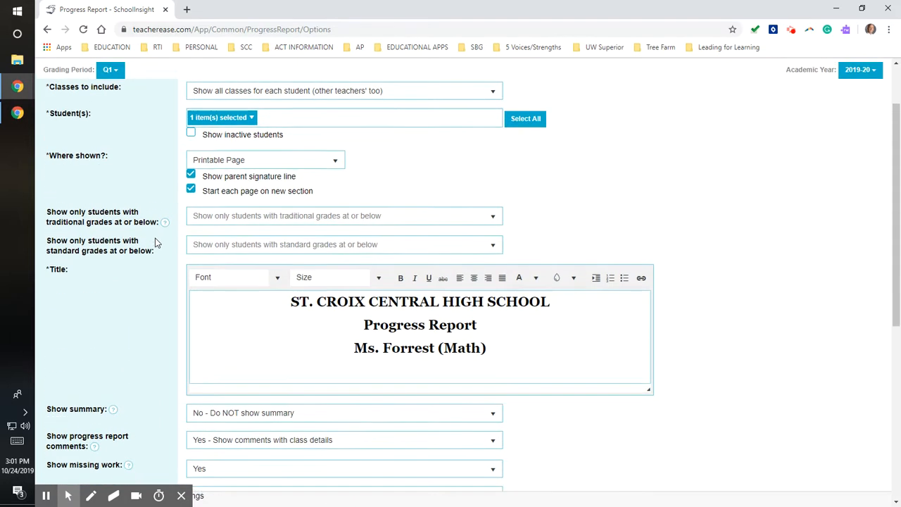
pyautogui.scroll(1, 156, 243)
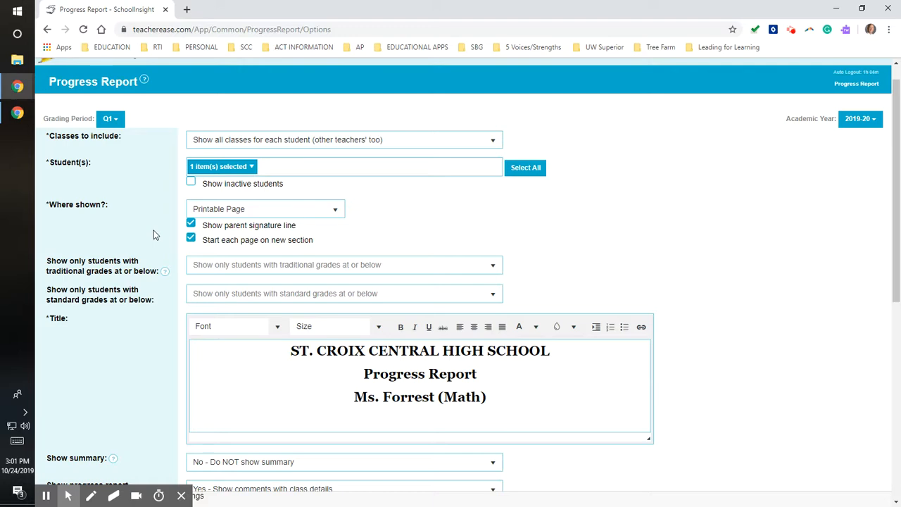
pyautogui.scroll(-7, 155, 234)
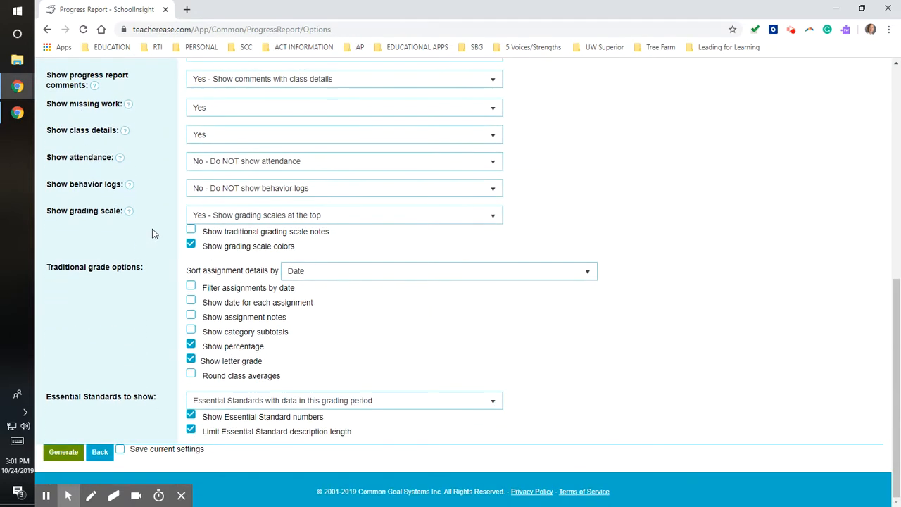
pyautogui.click(68, 451)
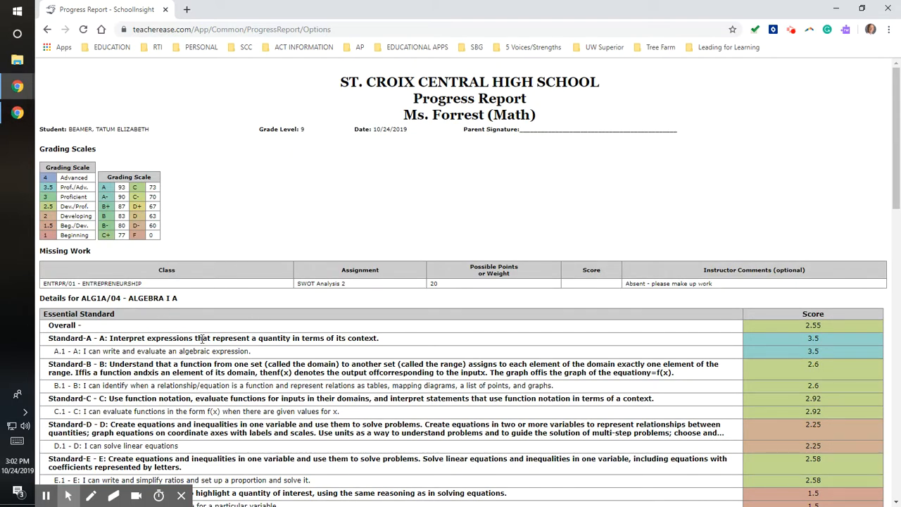
# Step: Examine the report's grading scales, missing work and details for each class, and return to the report options
pyautogui.scroll(-5, 202, 339)
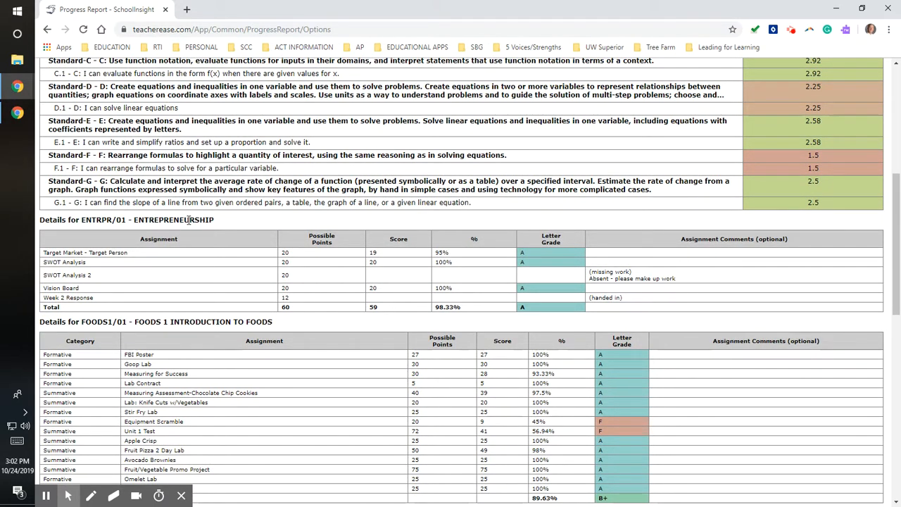
pyautogui.scroll(-2, 191, 335)
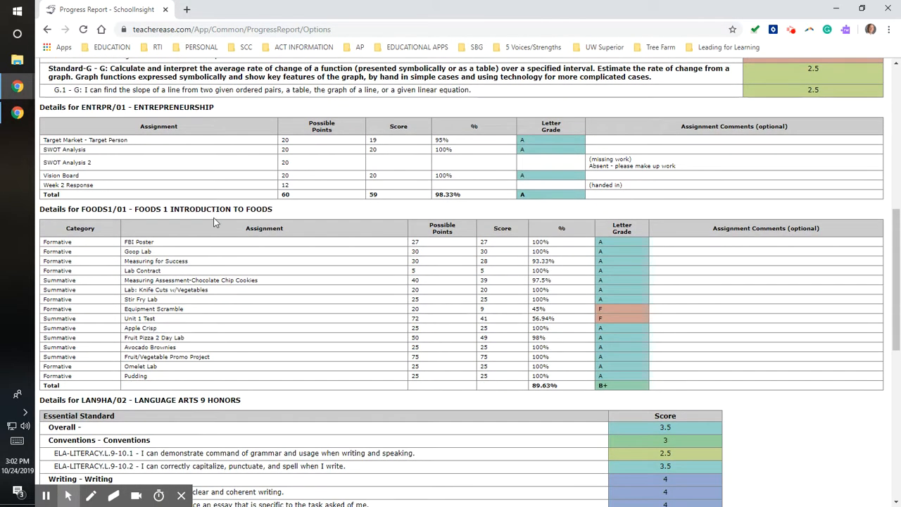
pyautogui.scroll(-3, 224, 337)
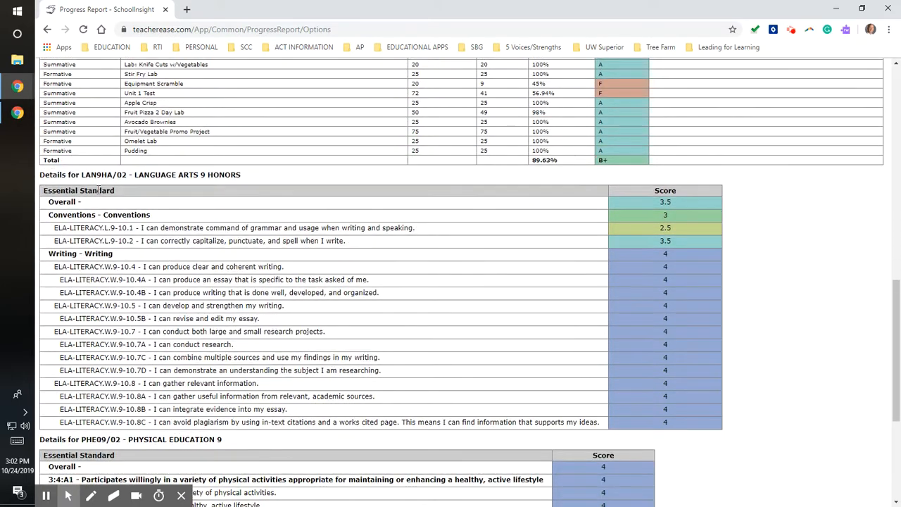
pyautogui.scroll(-3, 183, 338)
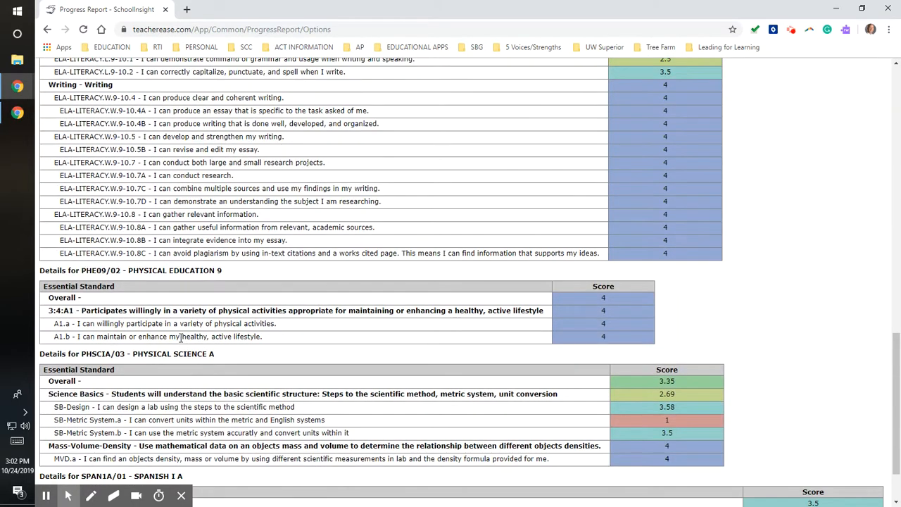
pyautogui.scroll(-1, 182, 337)
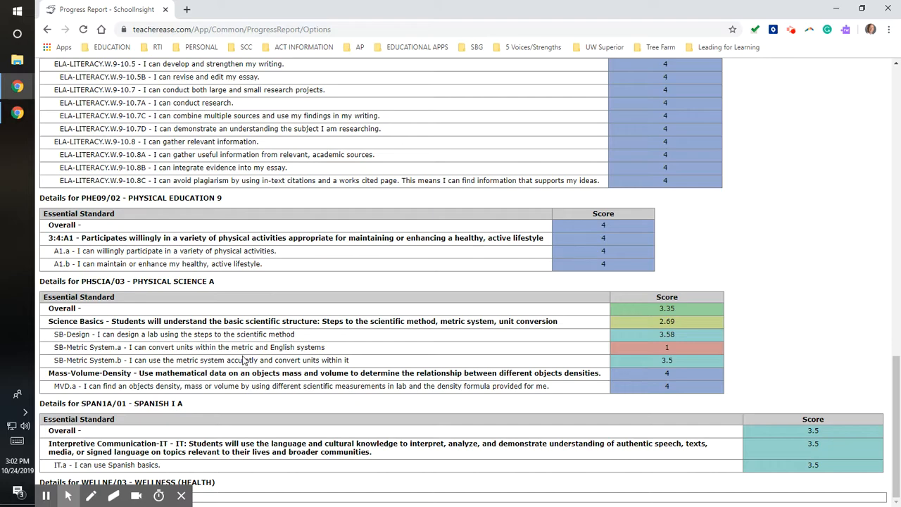
pyautogui.scroll(15, 246, 376)
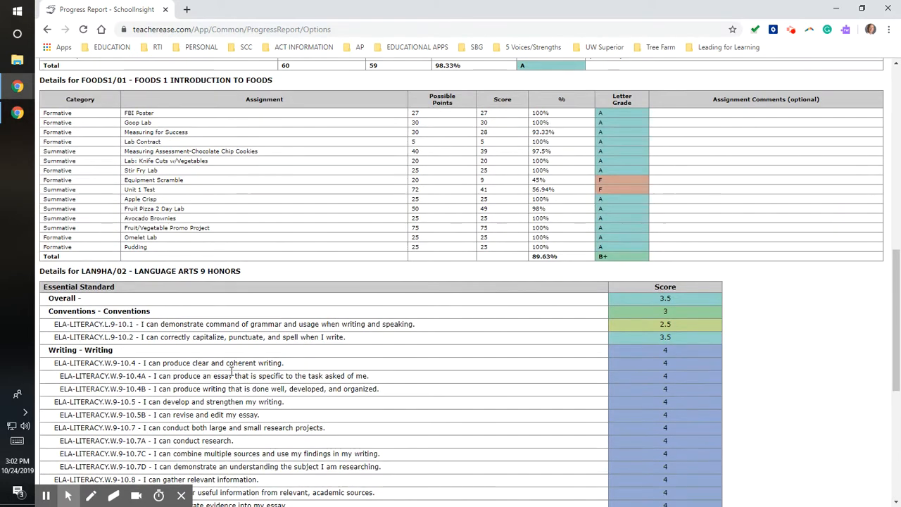
pyautogui.scroll(5, 208, 360)
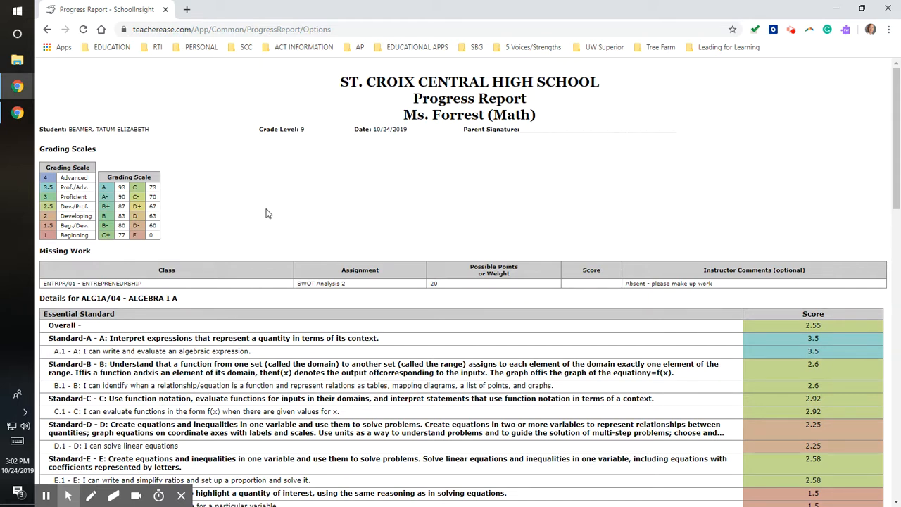
pyautogui.scroll(-1, 266, 212)
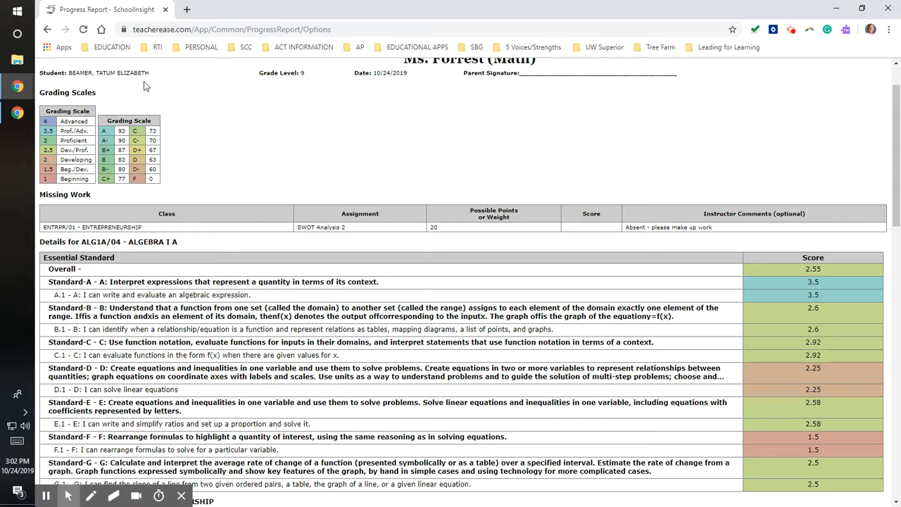
pyautogui.click(48, 31)
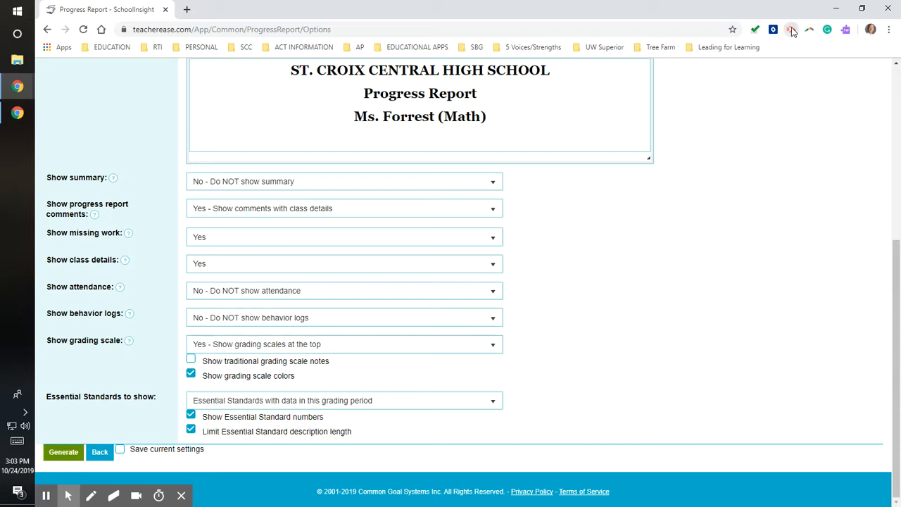
pyautogui.click(792, 32)
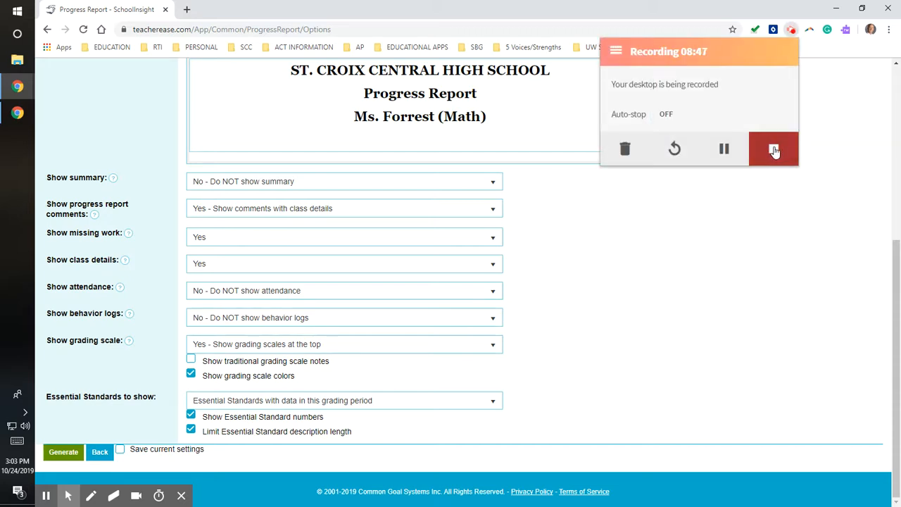